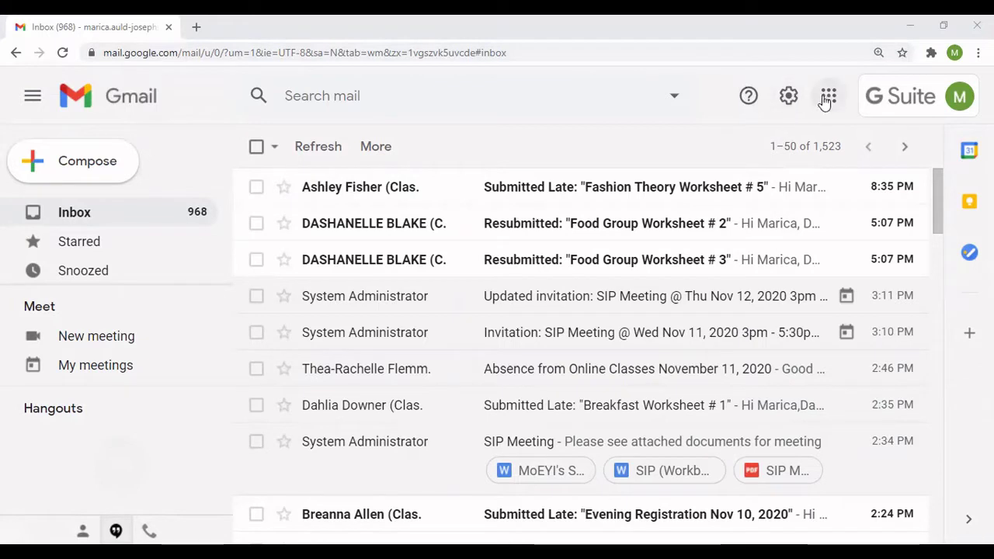
Switch from Gmail to Google Classroom and open the 09-FCM class for 9M-2
left_click(828, 96)
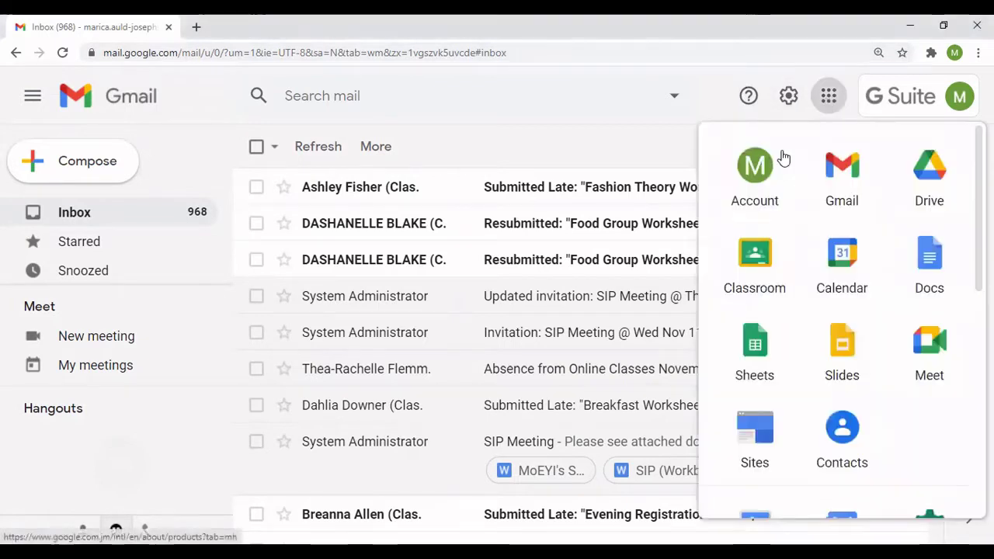
left_click(752, 271)
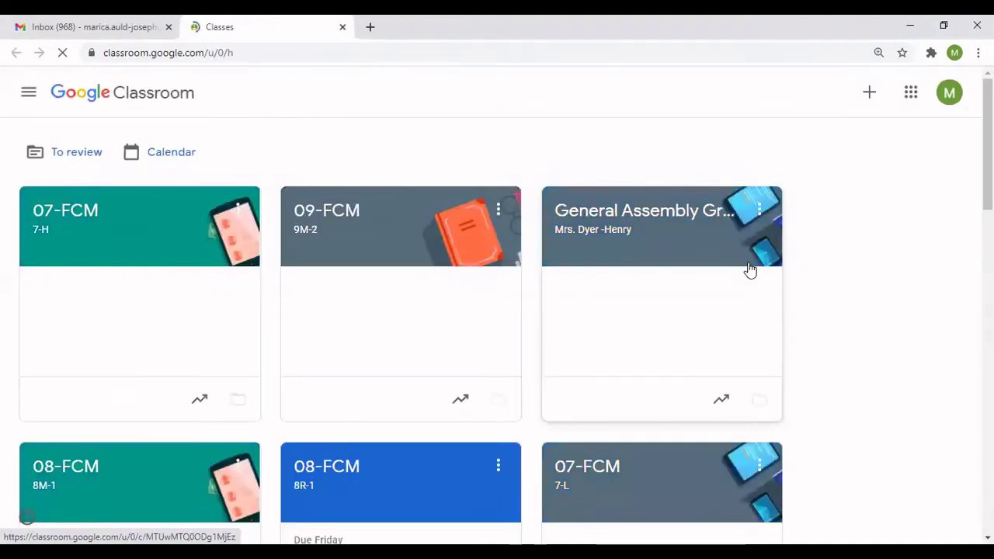
left_click(750, 269)
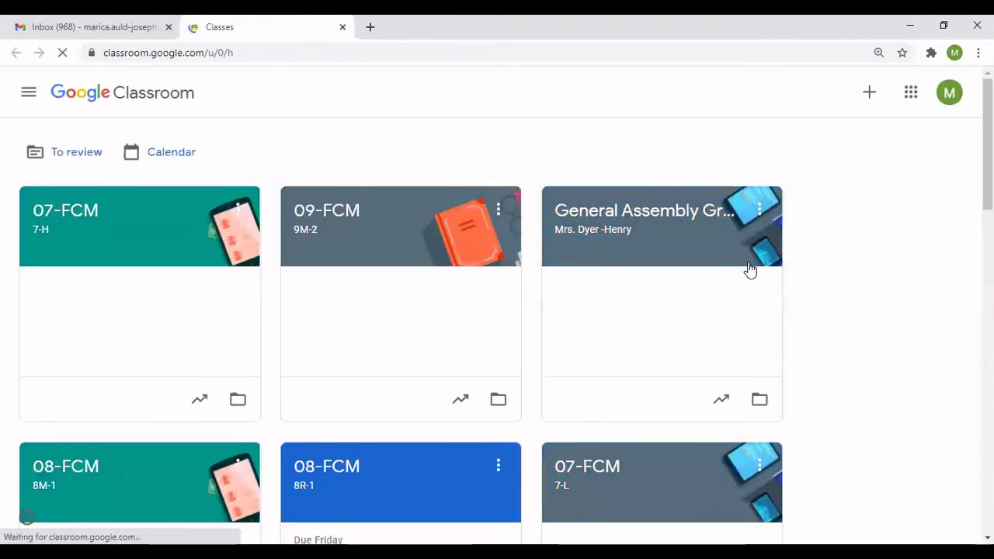
left_click(319, 204)
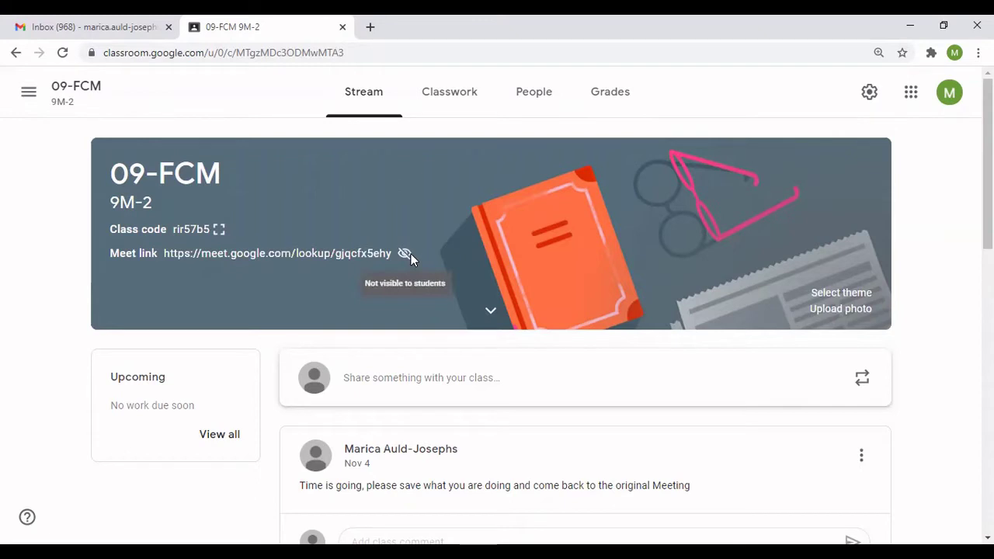
Look through the class's Classwork, People and Grades pages, including the student list and gradebook, and return to the Stream
left_click(450, 97)
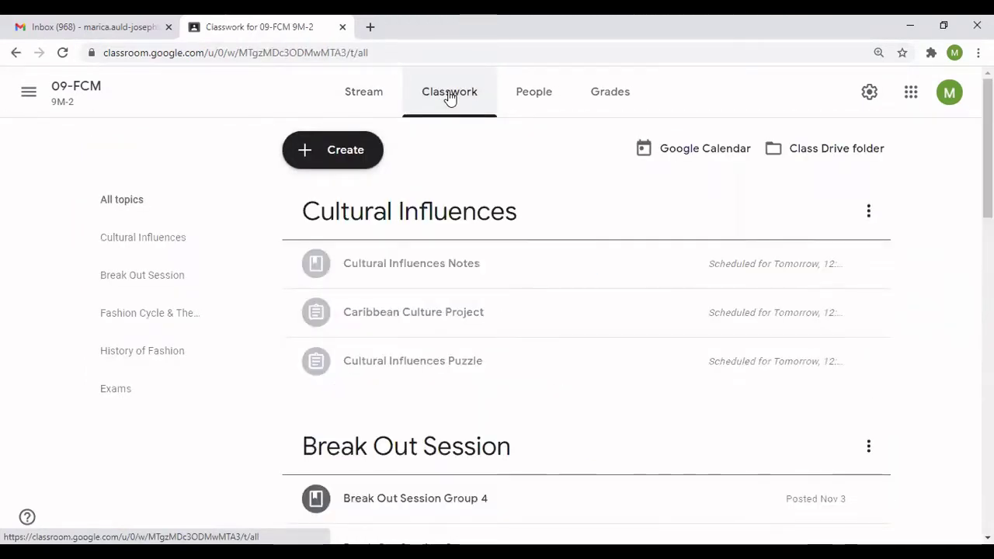
left_click(538, 94)
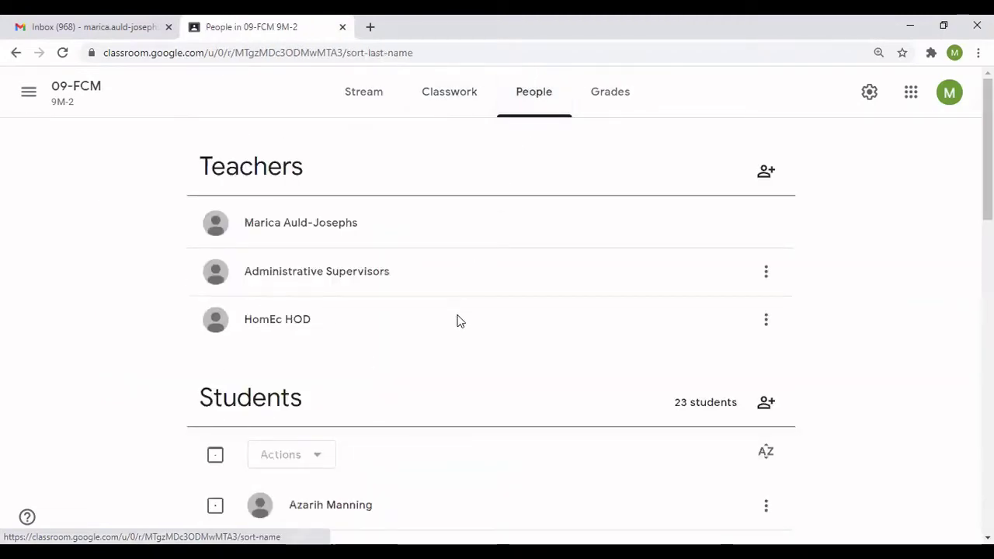
scroll(452, 278, "down", 10)
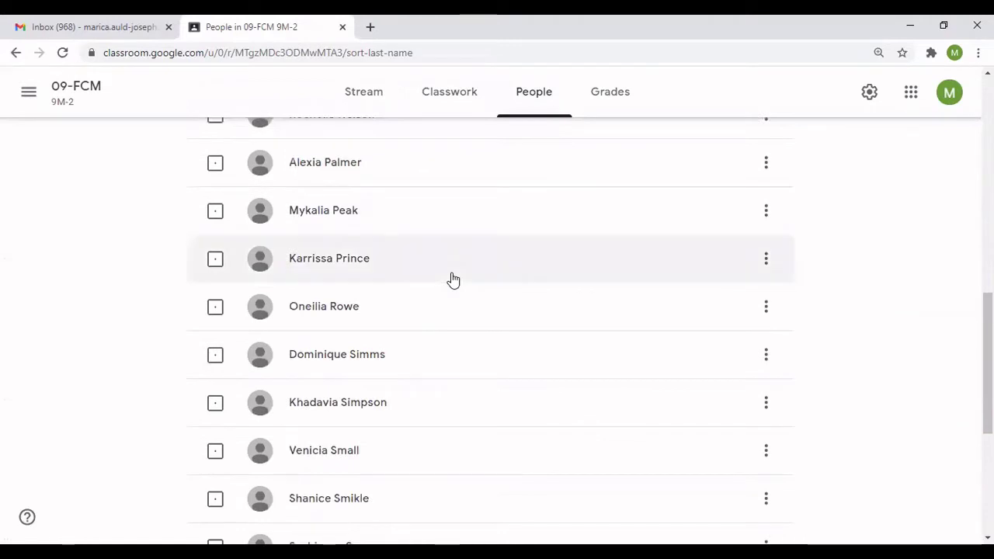
scroll(436, 382, "up", 5)
scroll(437, 381, "up", 4)
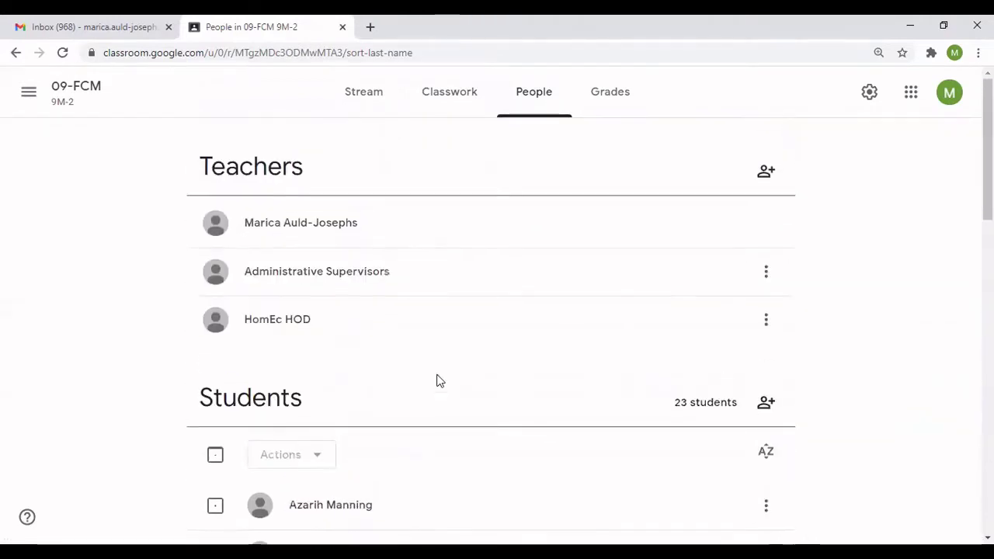
left_click(601, 93)
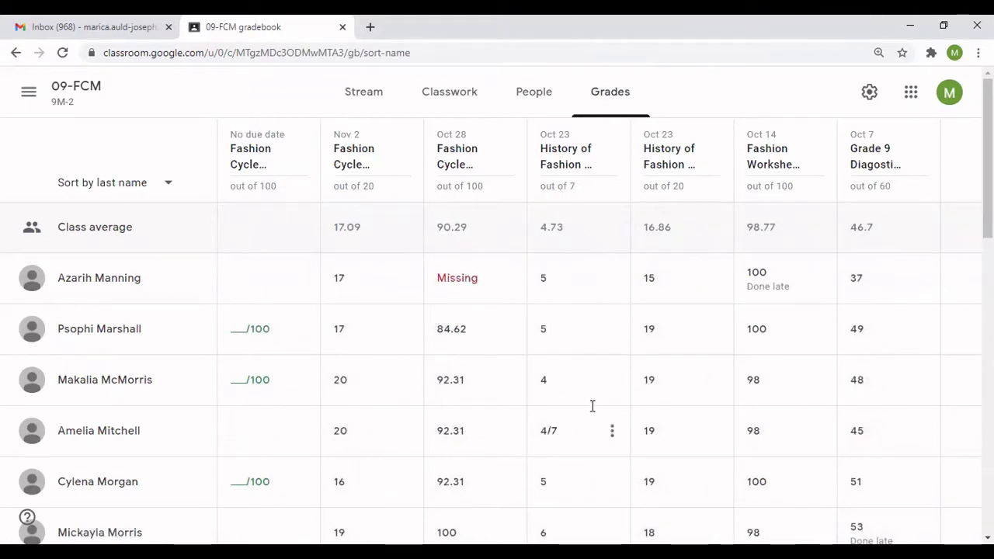
scroll(592, 406, "down", 3)
scroll(591, 406, "up", 3)
left_click(354, 93)
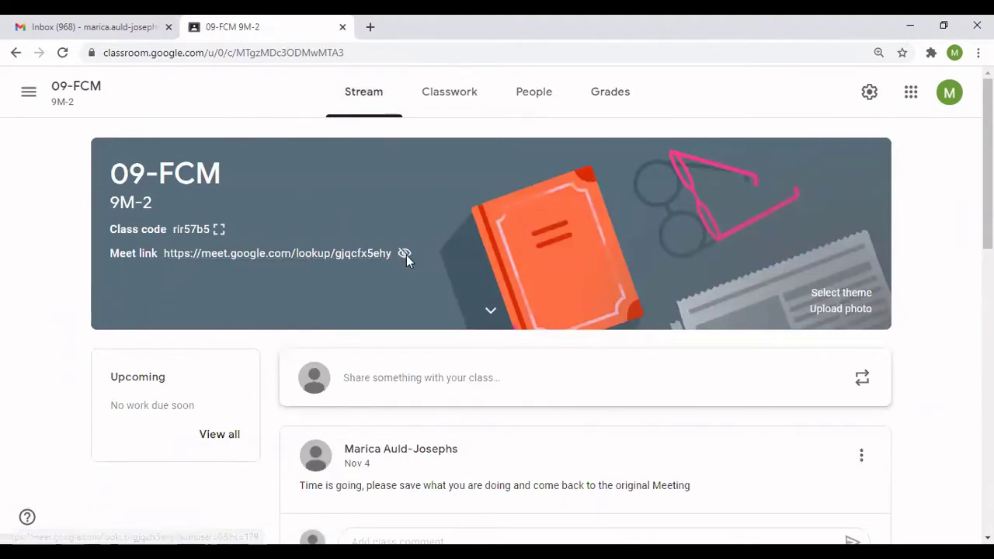
Join the class's Google Meet from its Meet link with microphone and camera off, and dismiss the Add others dialog
left_click(299, 254)
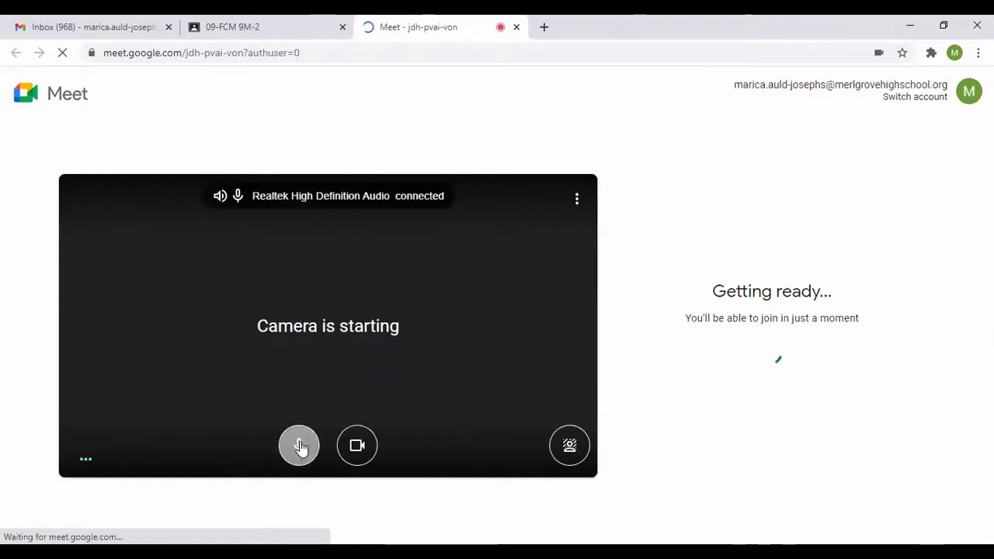
left_click(299, 450)
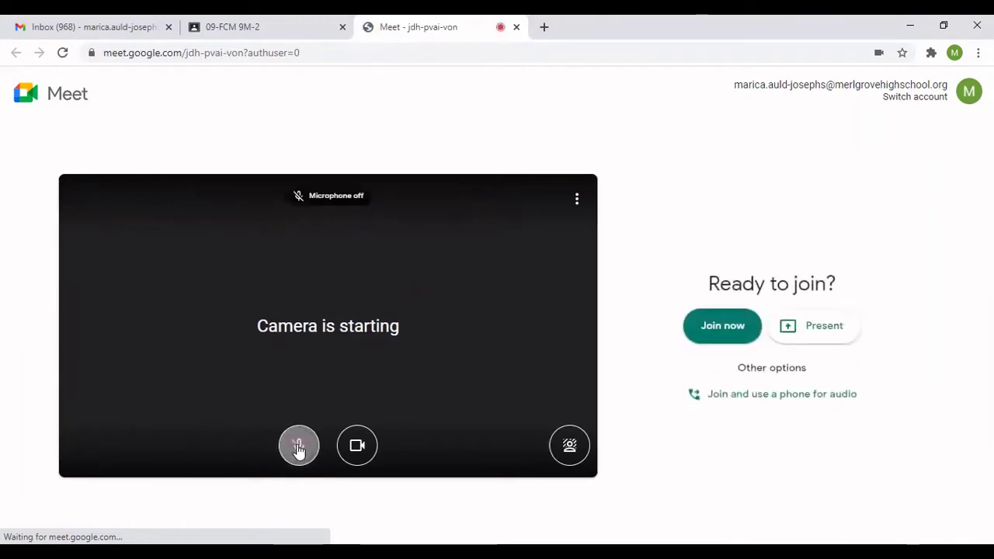
left_click(371, 454)
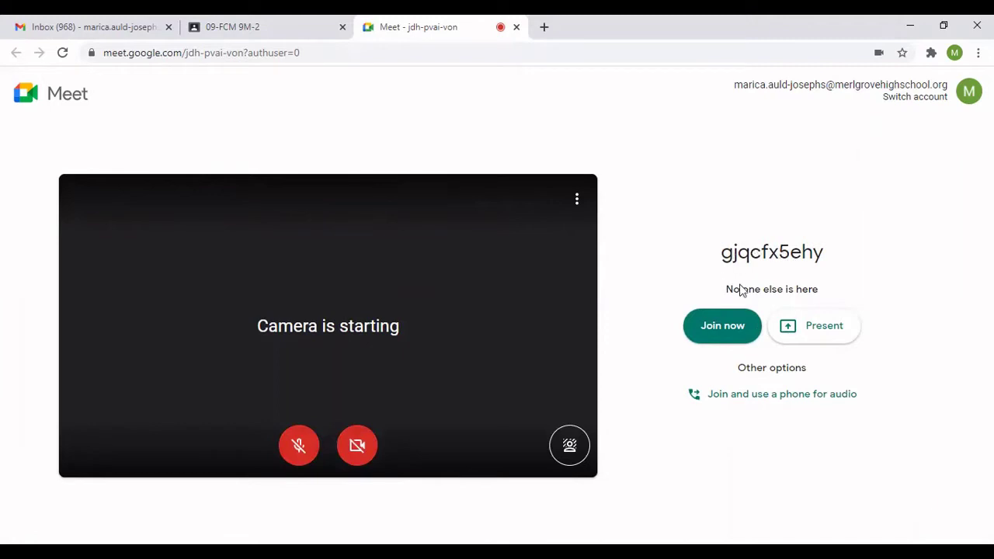
left_click(716, 330)
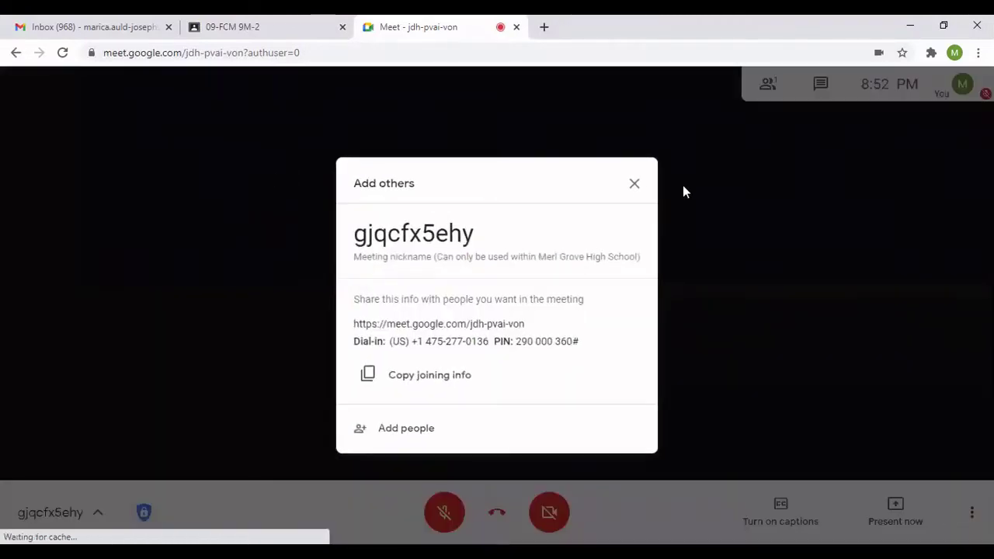
left_click(635, 185)
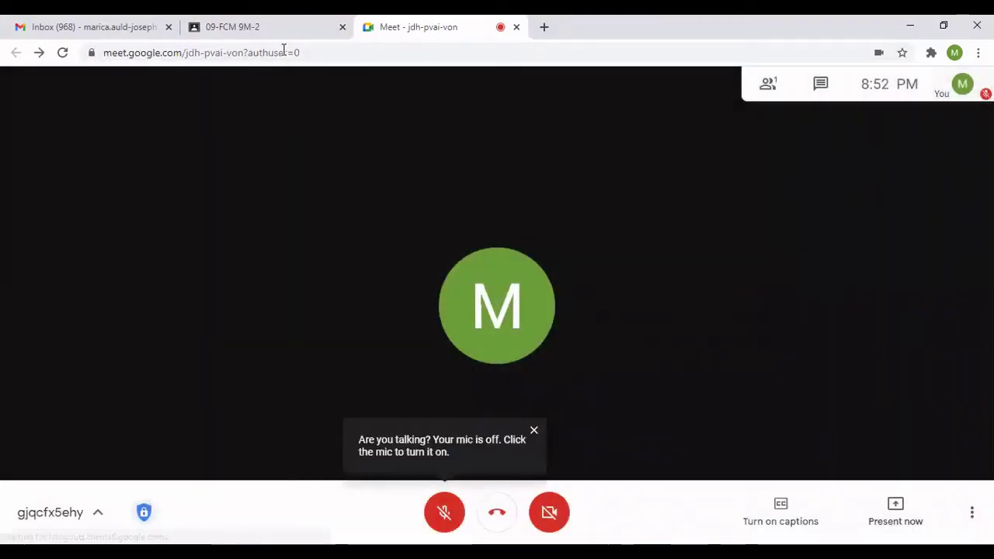
Present the Zoom application window to the meeting, and stop sharing it
left_click(891, 520)
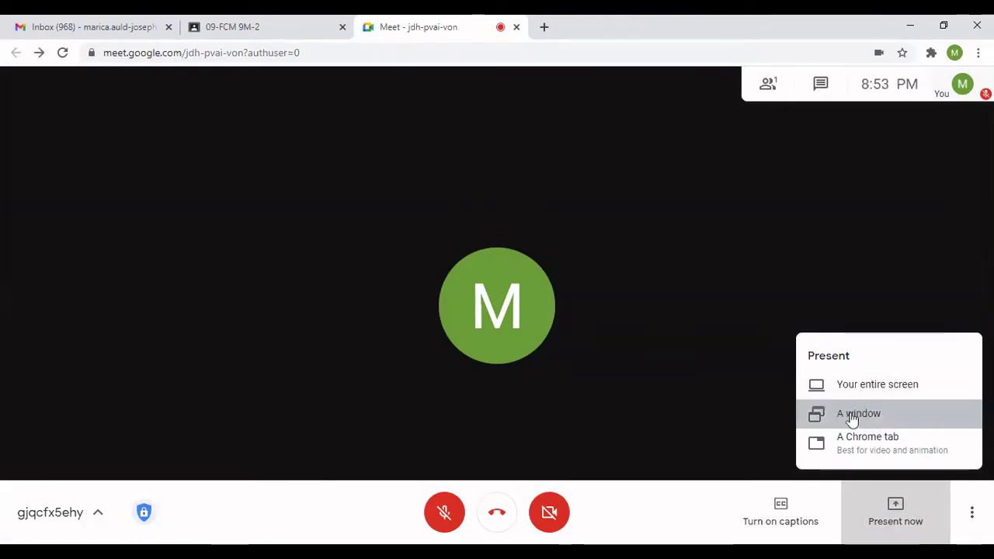
left_click(851, 417)
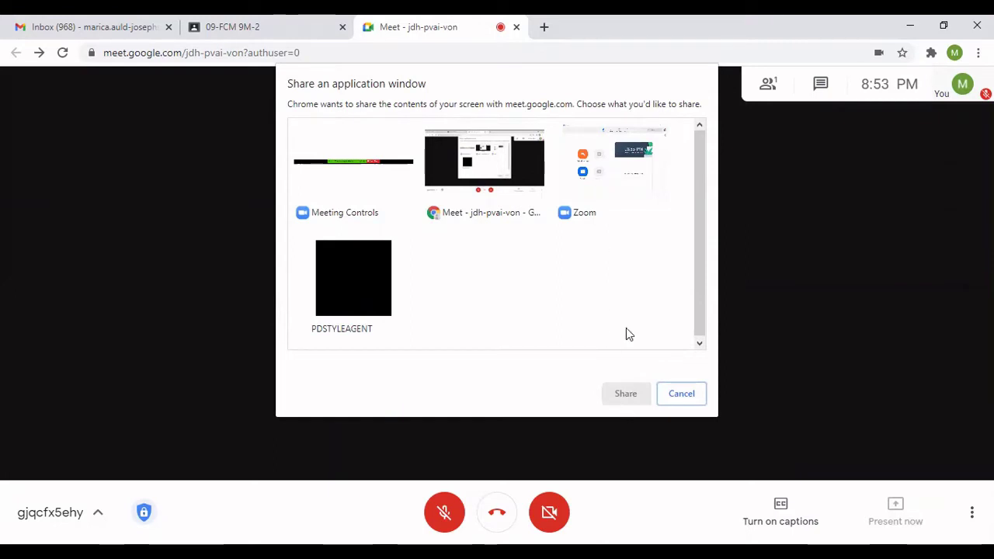
left_click(583, 182)
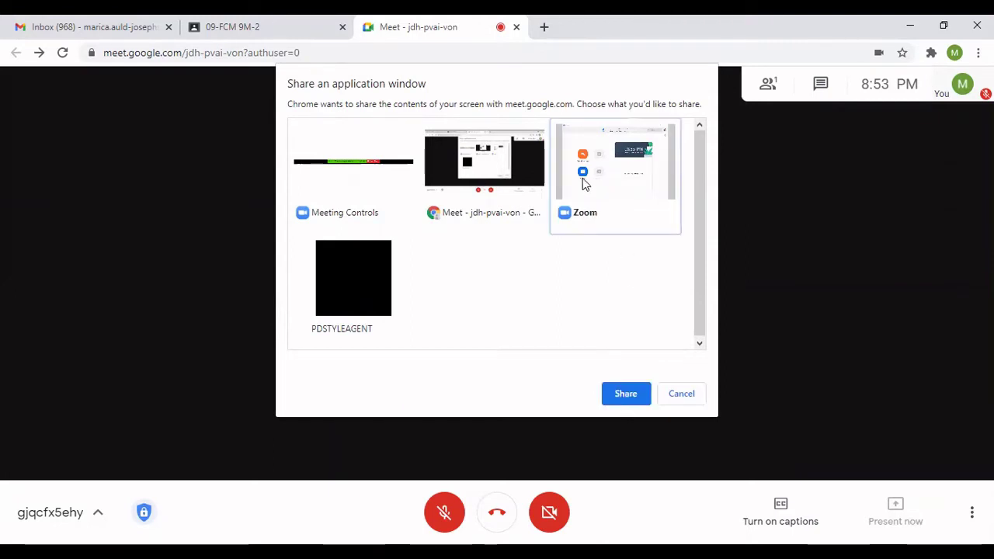
left_click(633, 400)
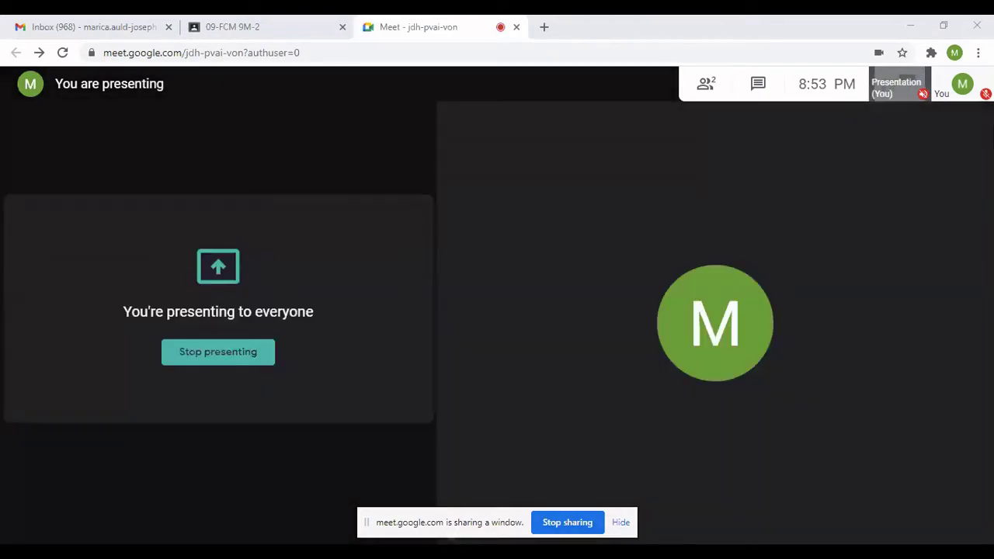
left_click(566, 522)
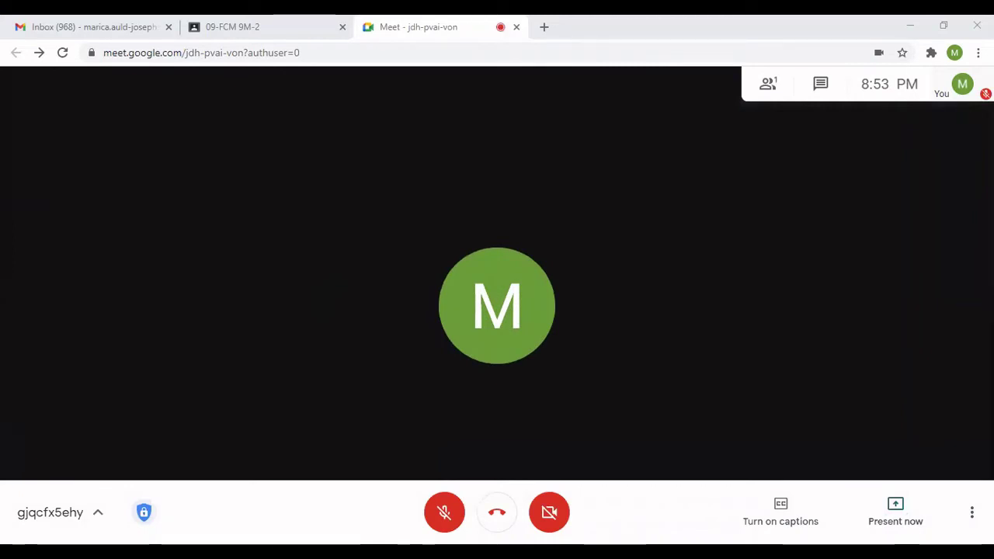
left_click(615, 147)
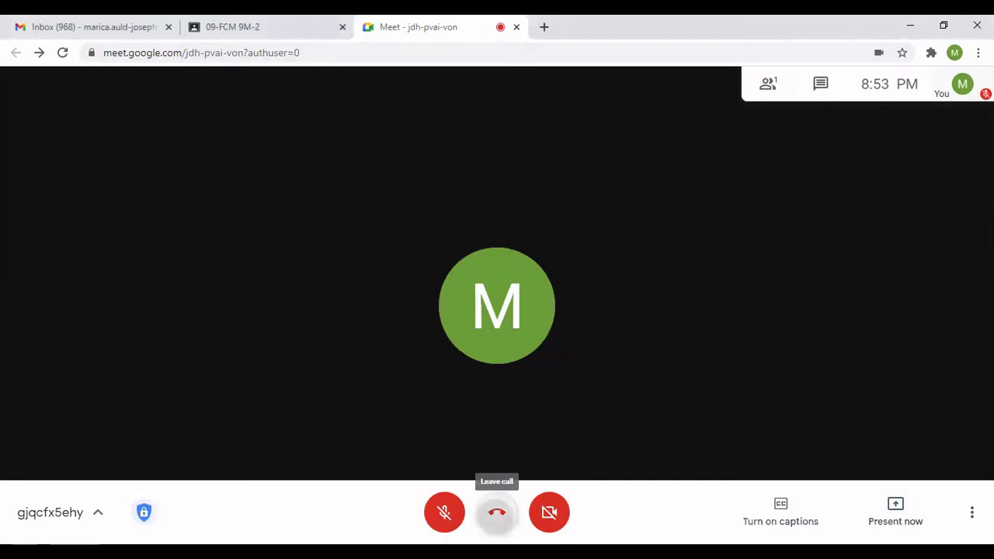
Leave the Meet call and return to the Stream of the 09-FCM class in Google Classroom
left_click(497, 512)
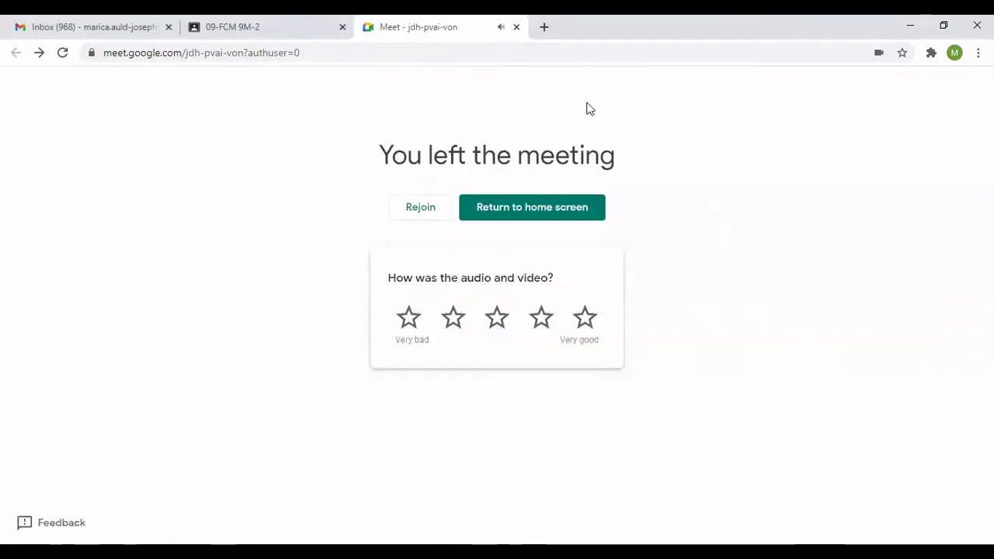
left_click(200, 28)
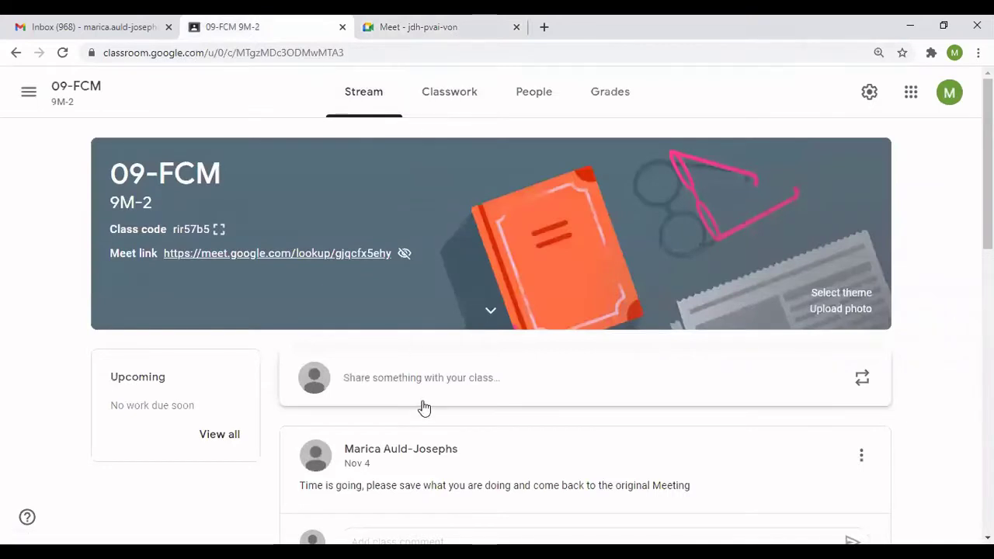
scroll(425, 404, "down", 2)
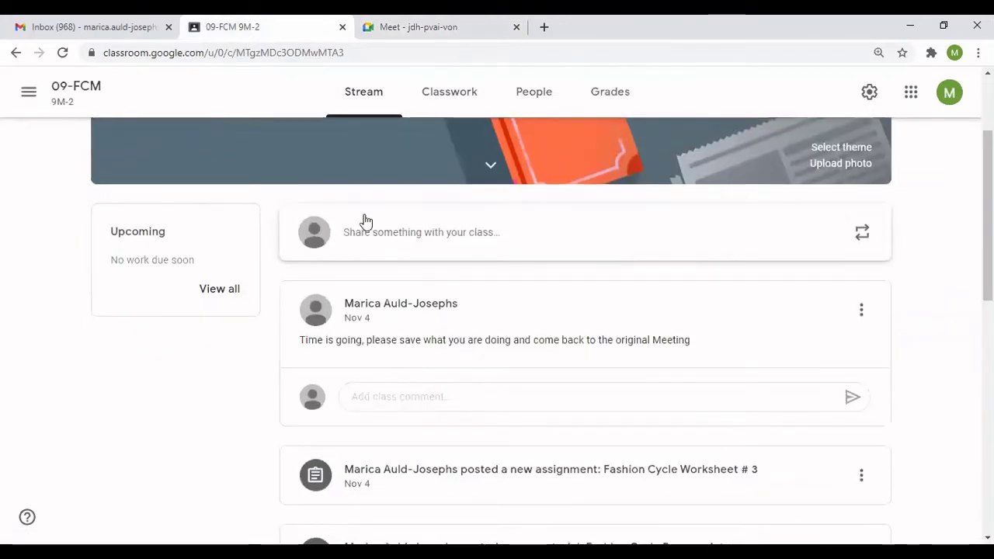
scroll(393, 335, "up", 2)
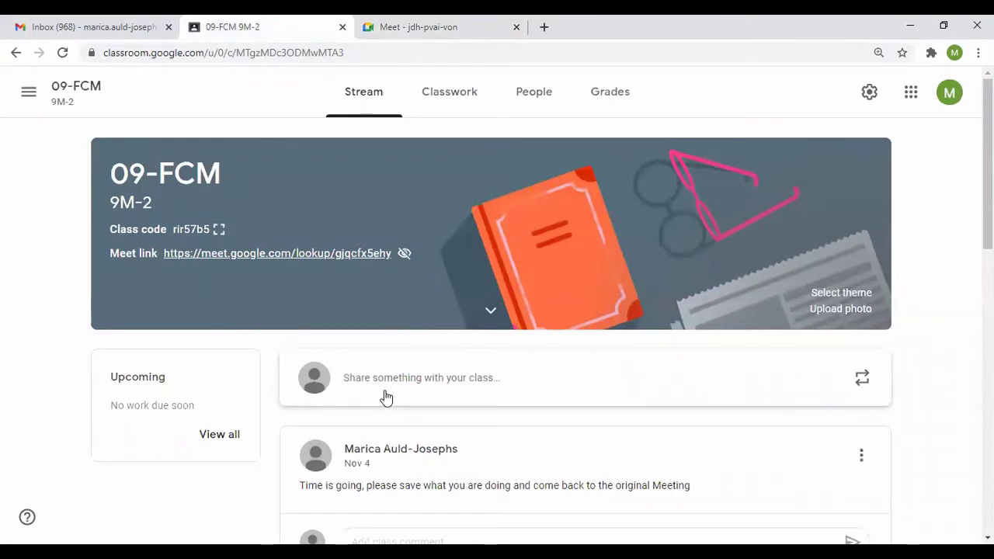
Start a class announcement for 09-FCM 9M-2 and exclude the fourth and fifth listed students from its recipients
left_click(380, 380)
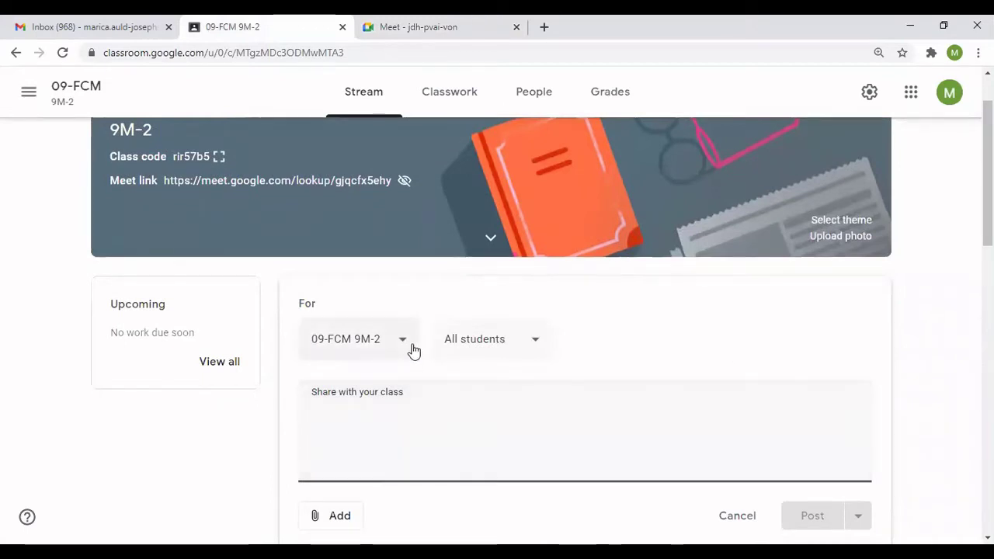
left_click(539, 342)
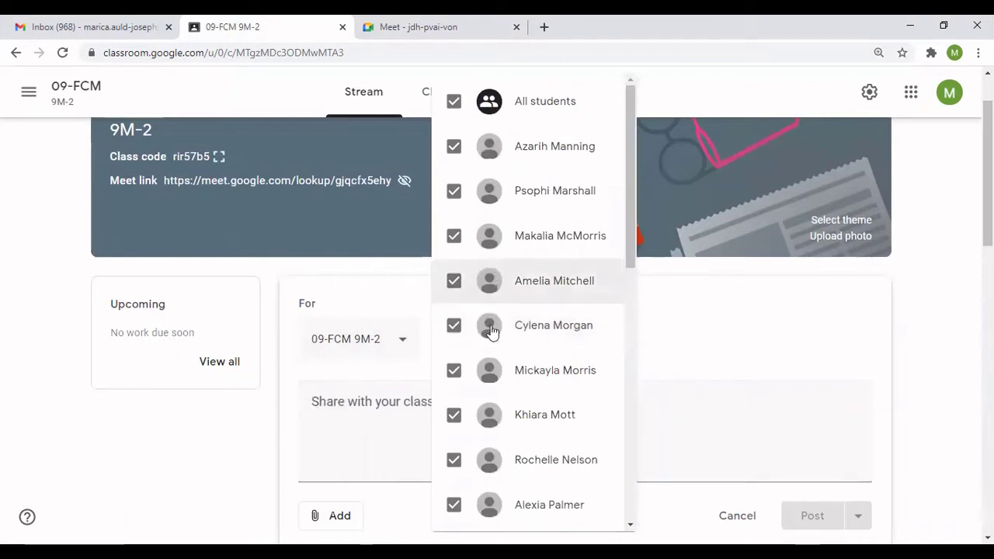
left_click(455, 284)
left_click(455, 326)
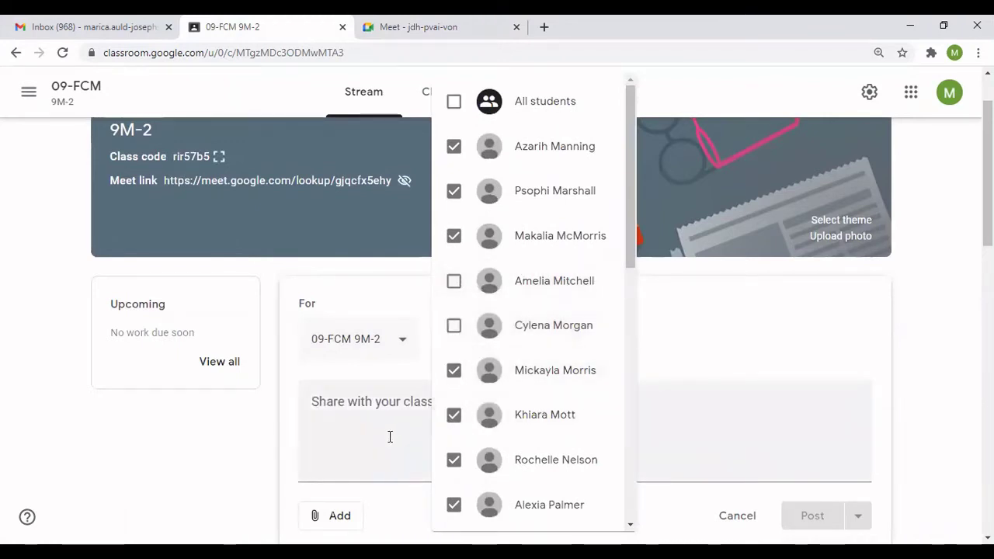
left_click(744, 410)
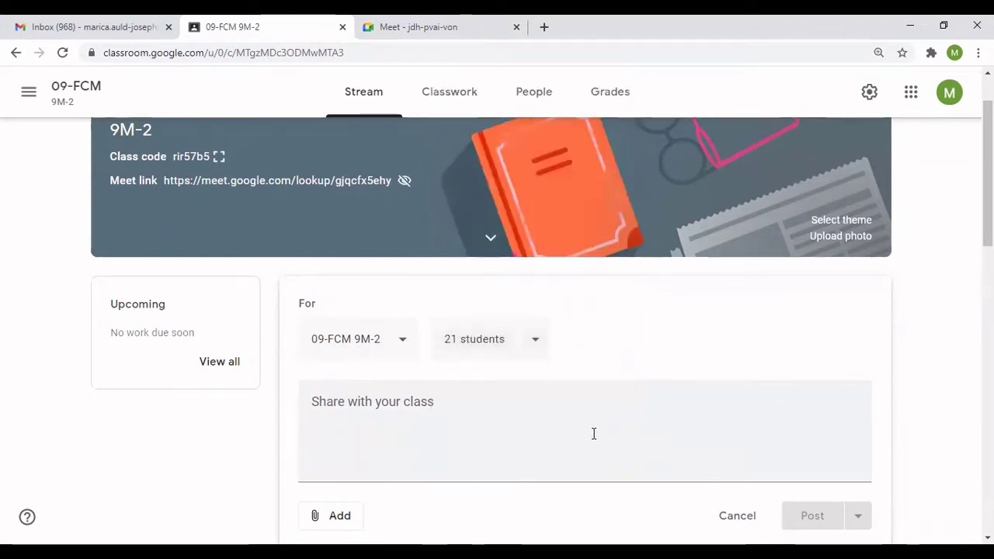
Show the attachment options for the class announcement
scroll(626, 448, "down", 3)
scroll(587, 273, "up", 1)
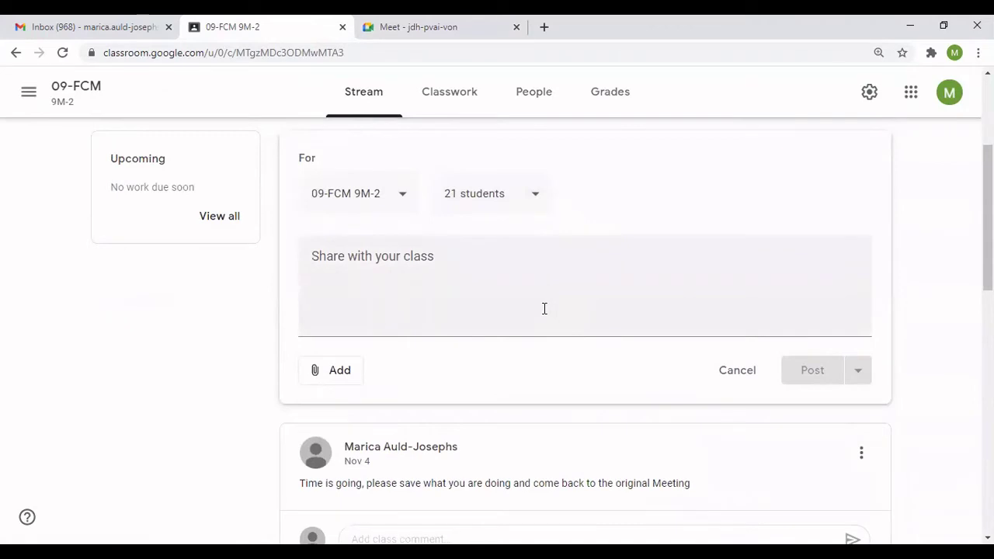
left_click(340, 372)
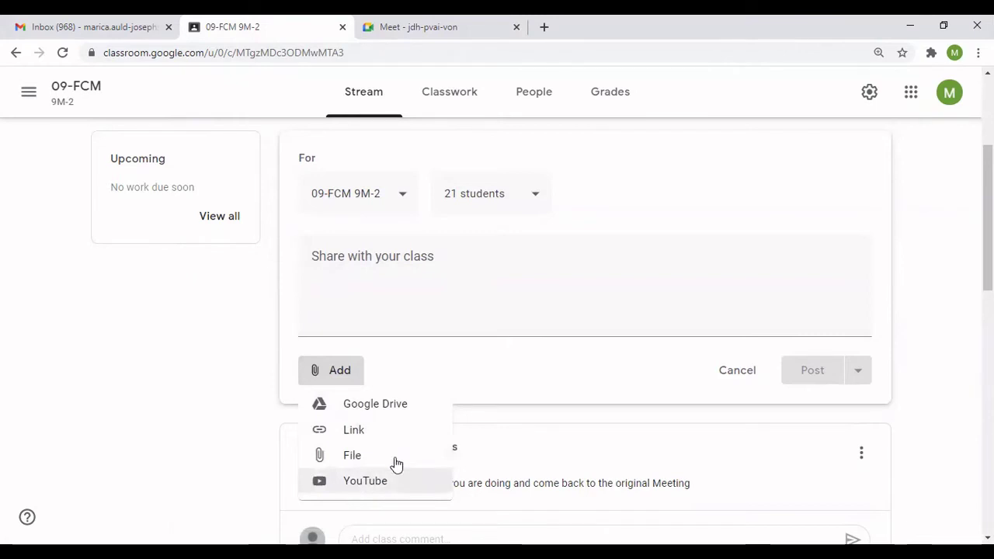
scroll(564, 379, "down", 5)
scroll(548, 360, "up", 8)
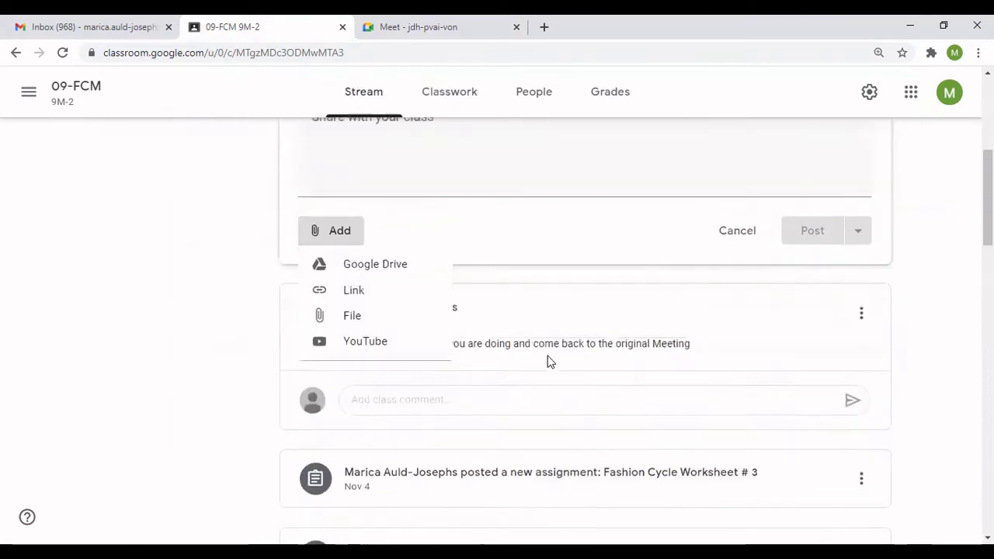
Discard the unsaved announcement and open the Fashion Cycle topic in the class's Classwork
left_click(446, 100)
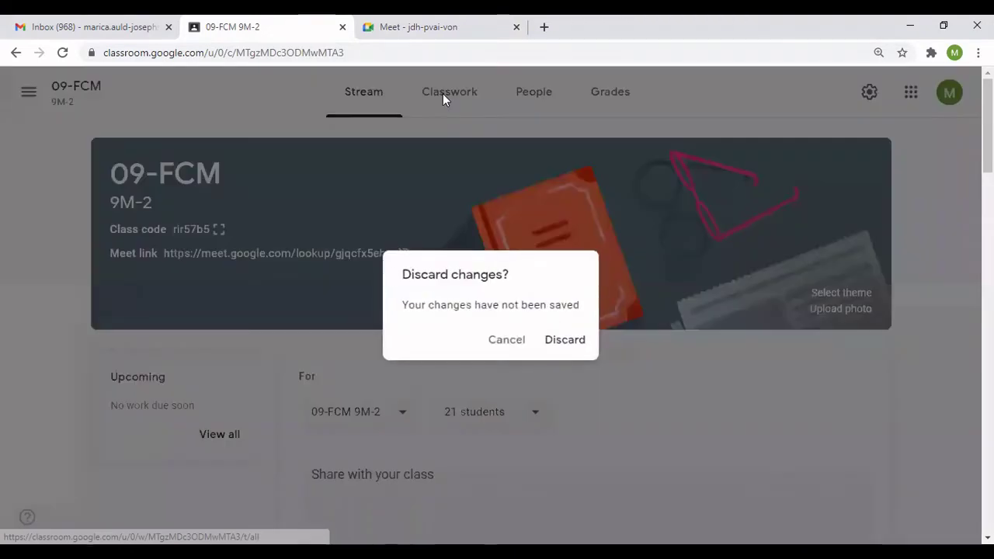
left_click(564, 342)
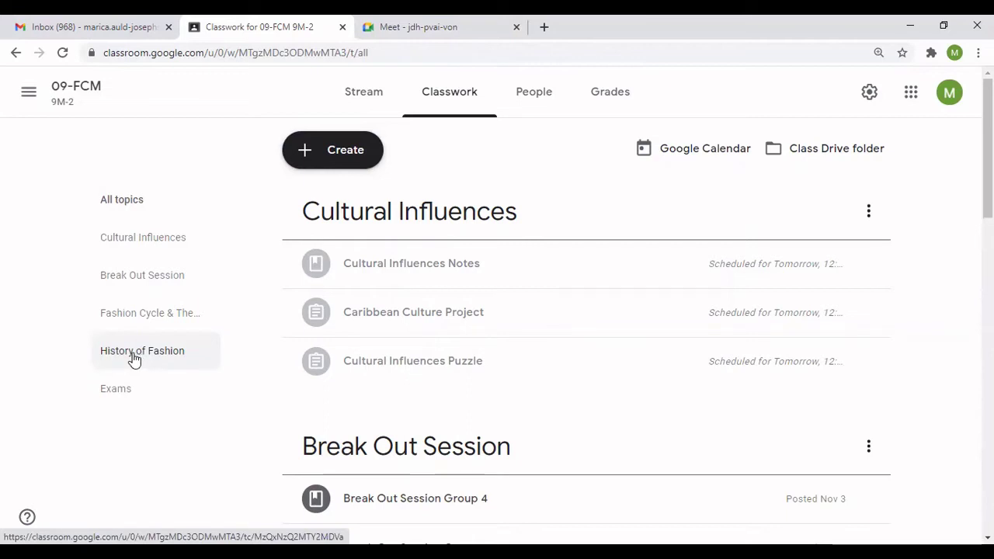
left_click(138, 320)
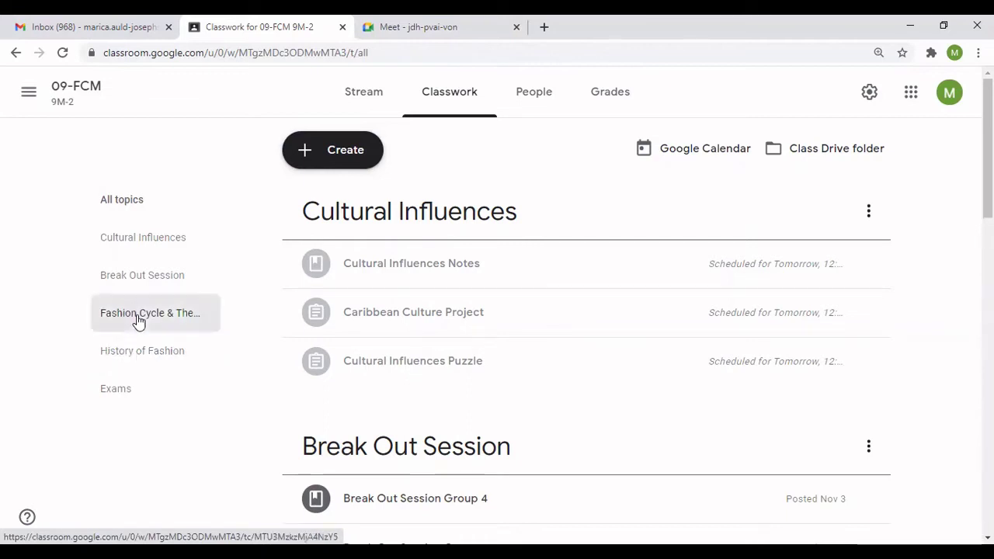
Look through the Fashion Cycle & Theory posts, and review the full classwork list under all topics
scroll(439, 342, "down", 5)
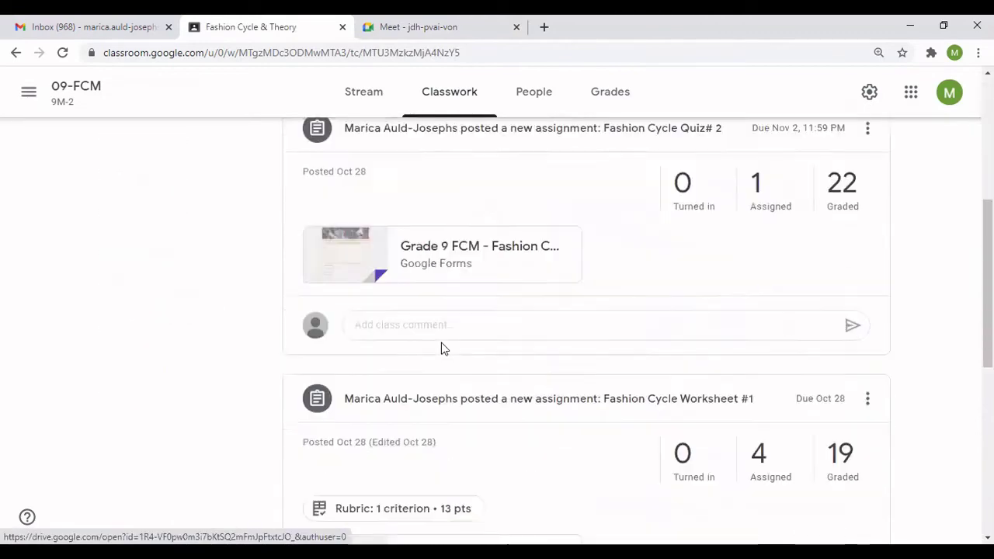
scroll(439, 345, "up", 5)
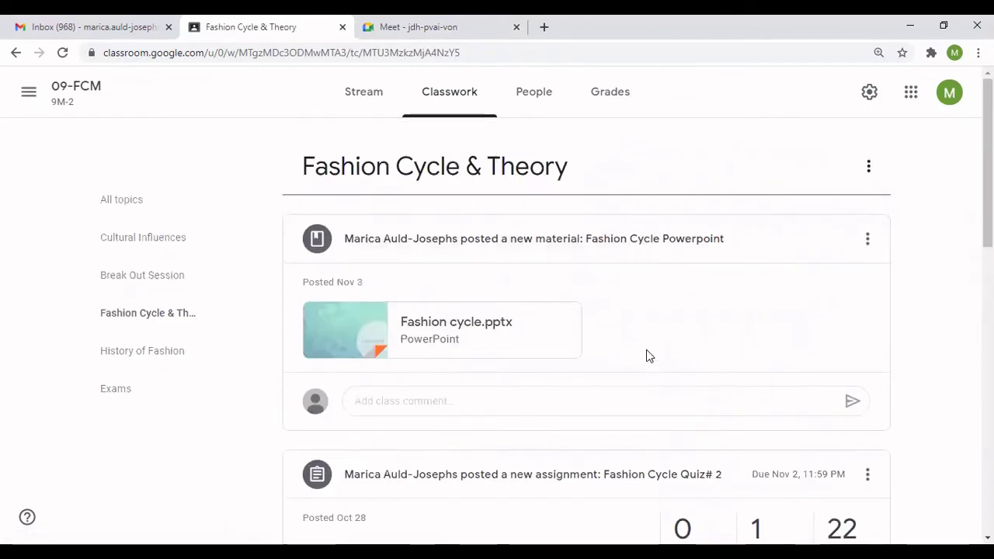
left_click(138, 204)
scroll(469, 256, "down", 15)
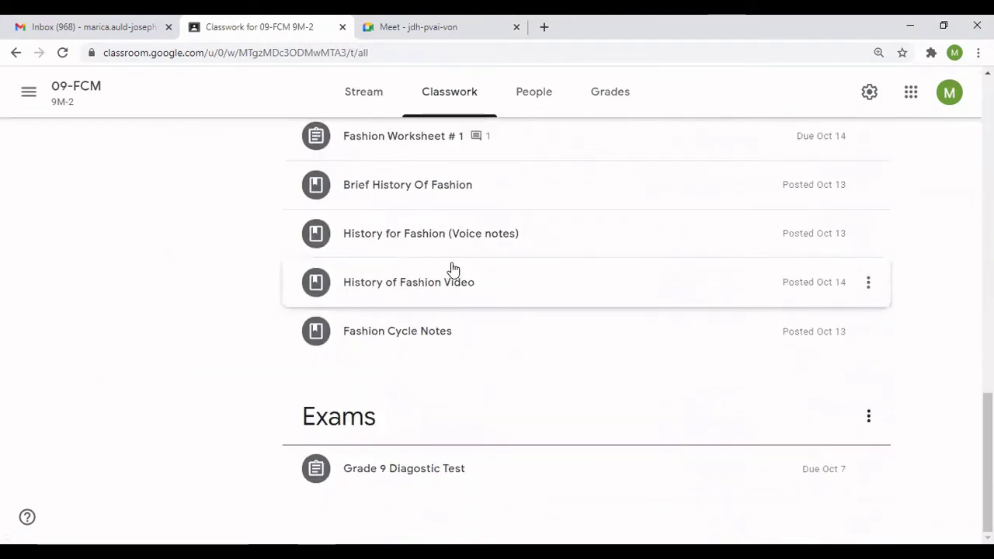
scroll(431, 427, "up", 4)
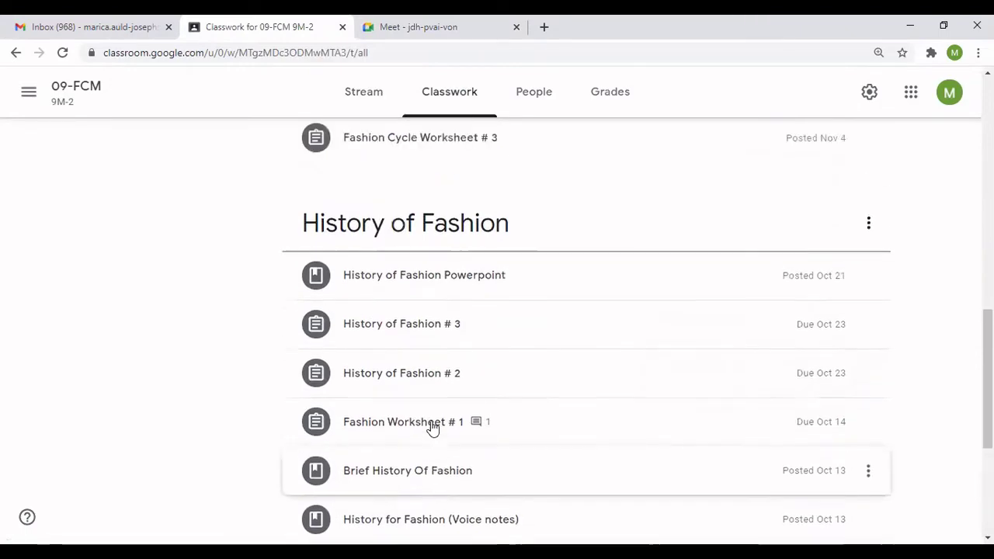
scroll(433, 427, "up", 4)
scroll(432, 427, "up", 3)
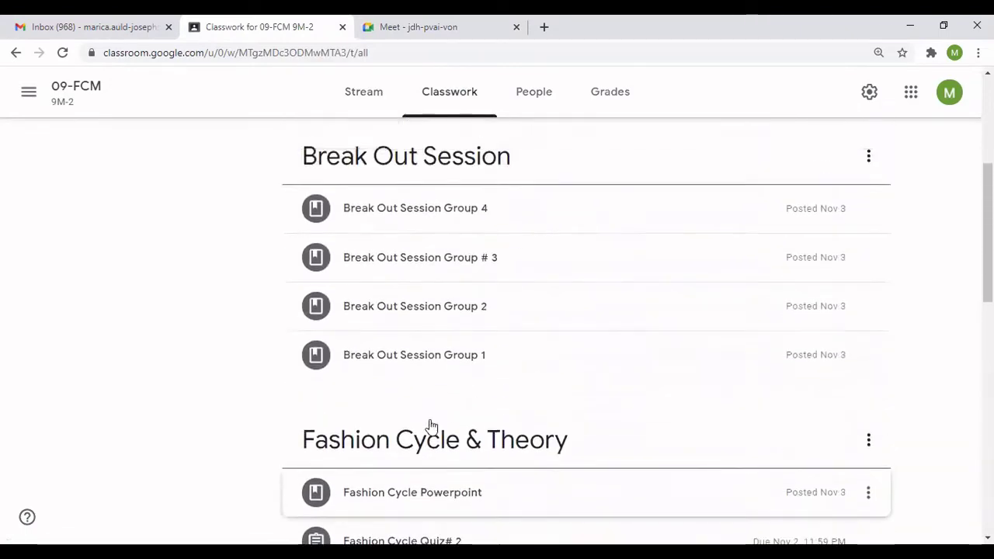
scroll(433, 427, "up", 3)
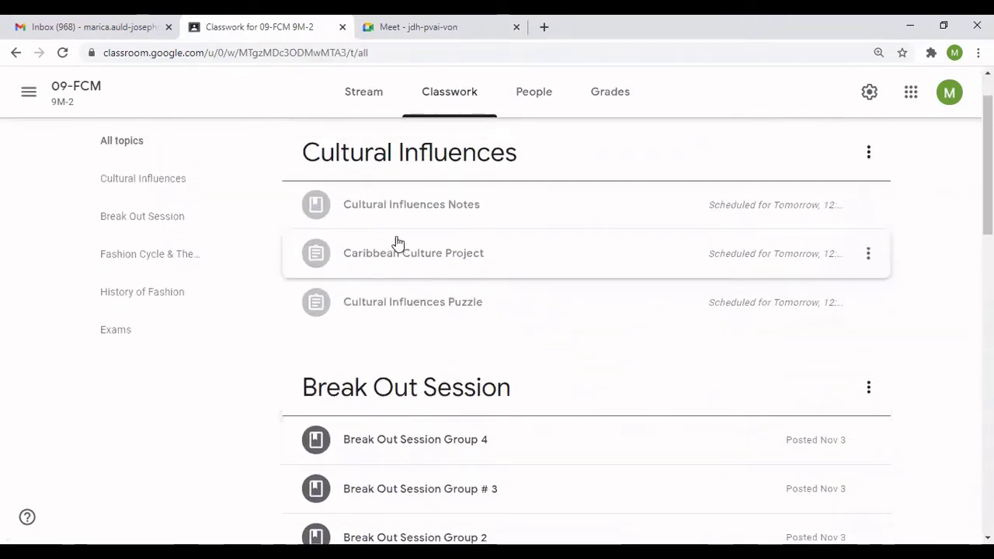
View the Exams and Break Out Session topics, and return to the list of all topics
left_click(114, 334)
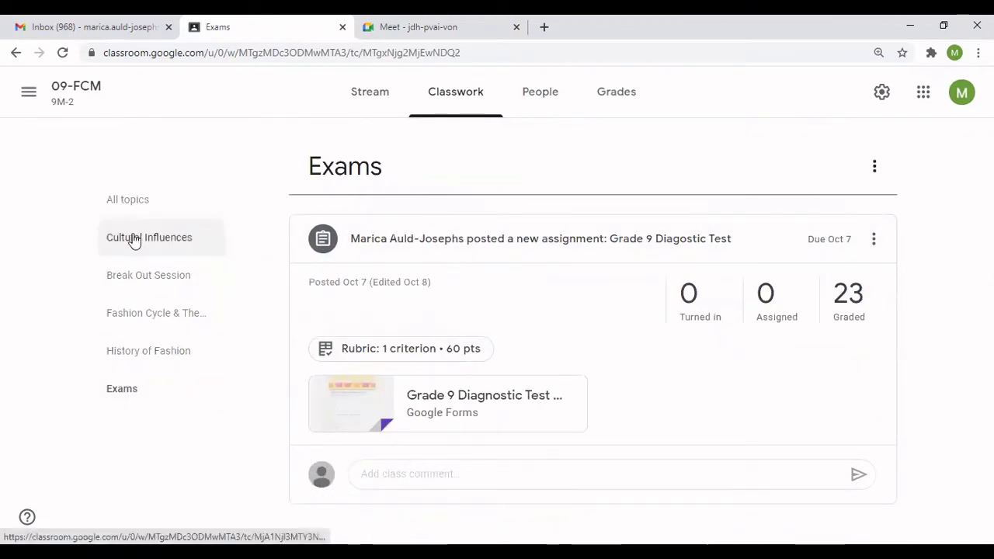
left_click(127, 276)
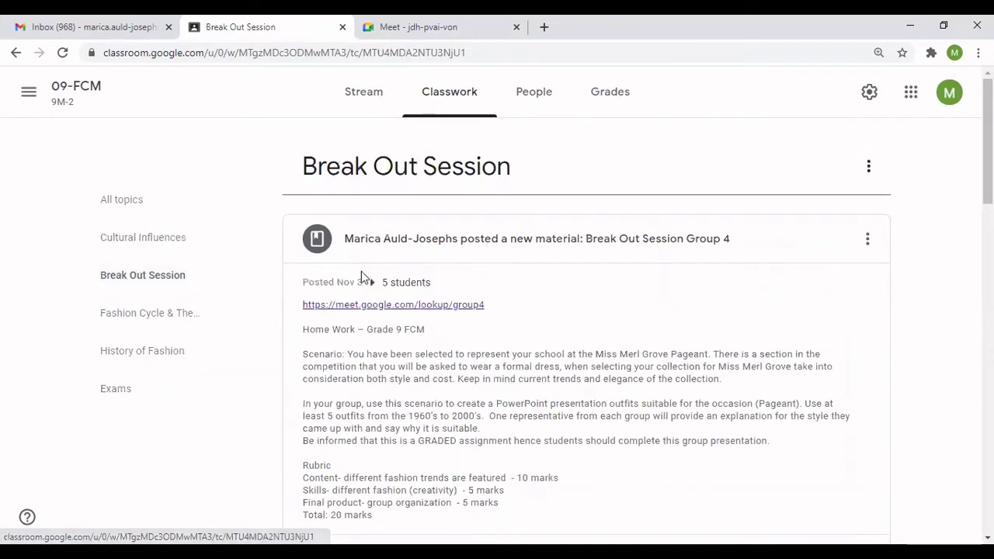
scroll(401, 327, "down", 2)
scroll(401, 327, "down", 8)
scroll(400, 330, "up", 10)
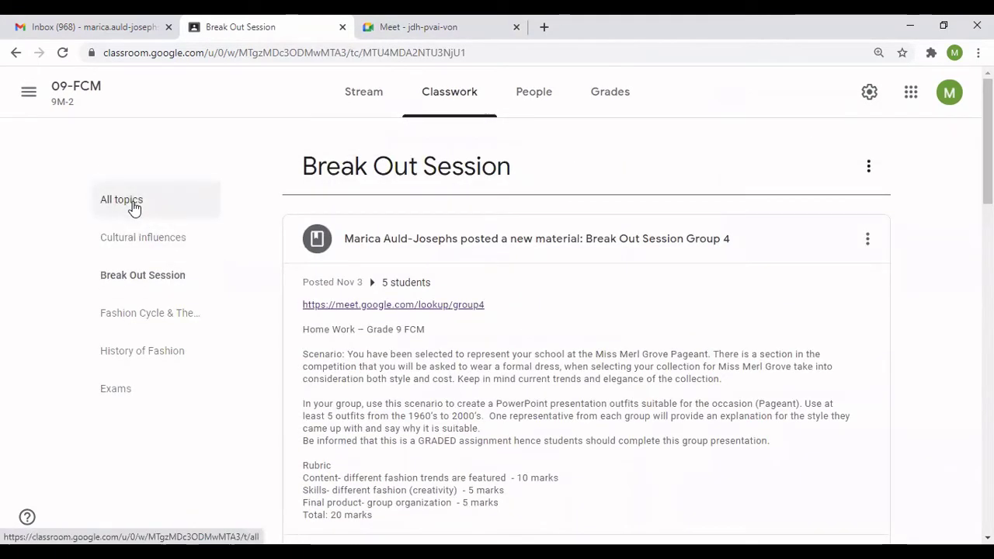
left_click(132, 203)
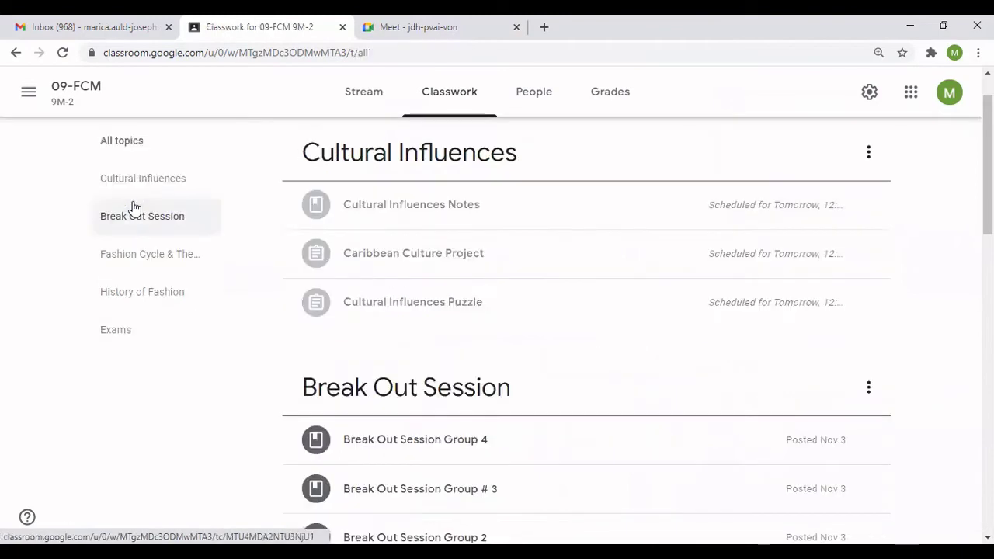
scroll(505, 284, "up", 1)
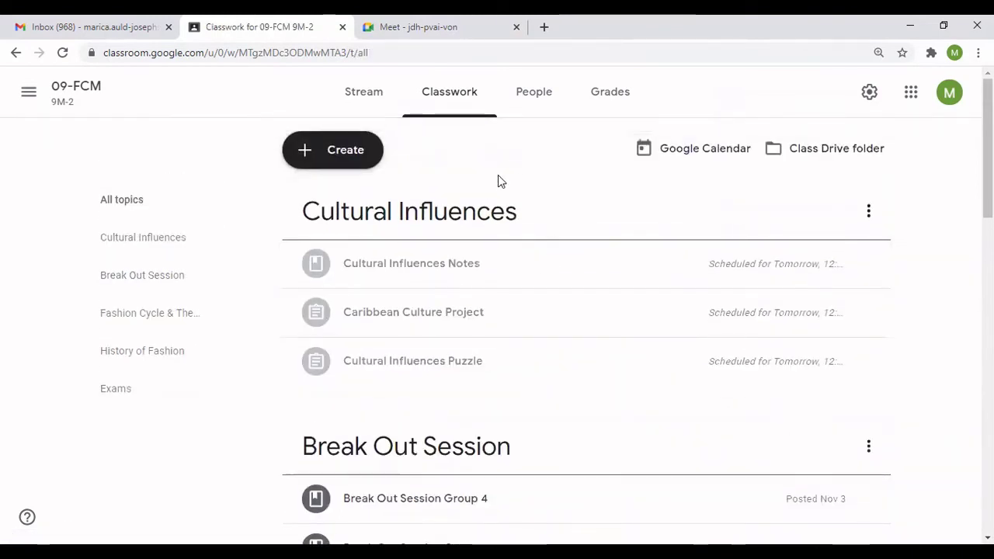
Start a new assignment in the class's Classwork
left_click(337, 158)
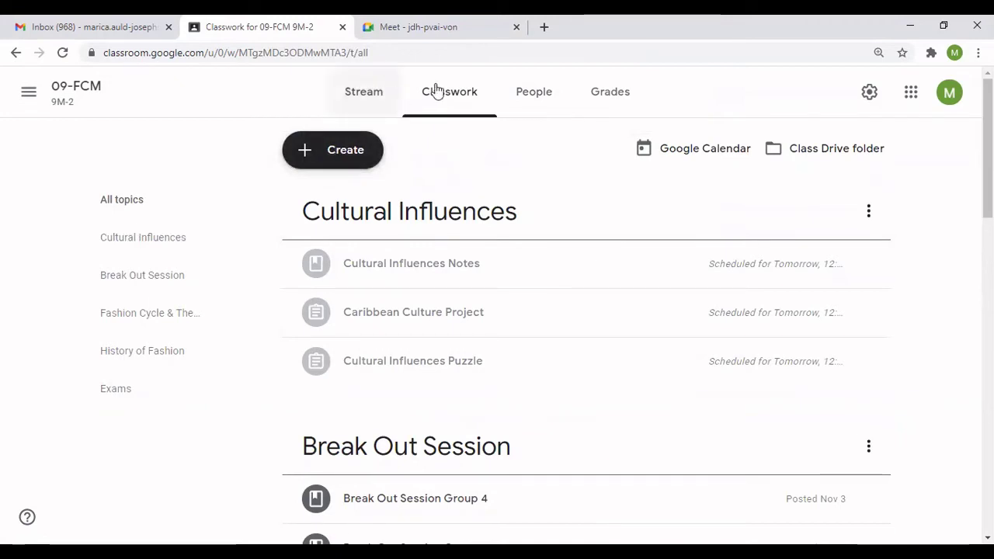
left_click(335, 157)
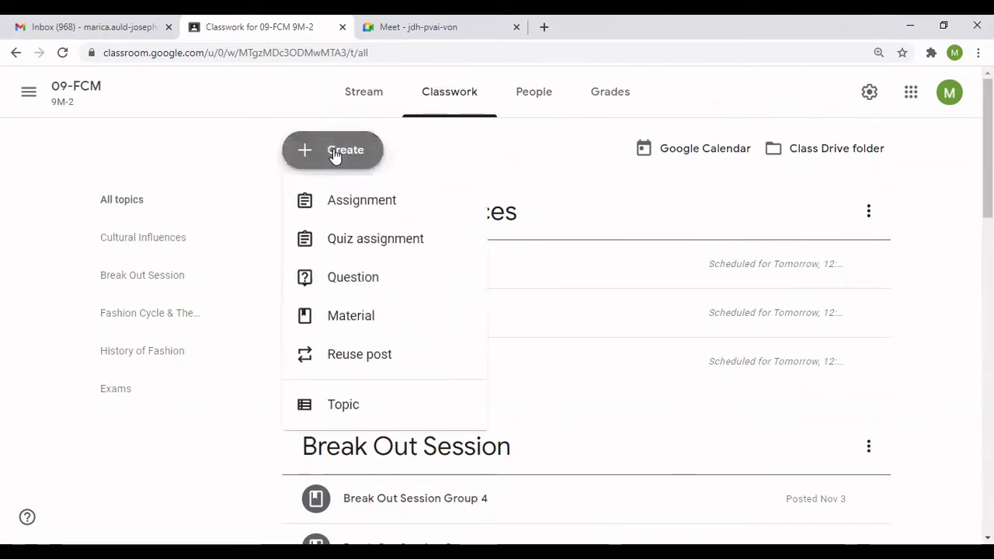
left_click(360, 203)
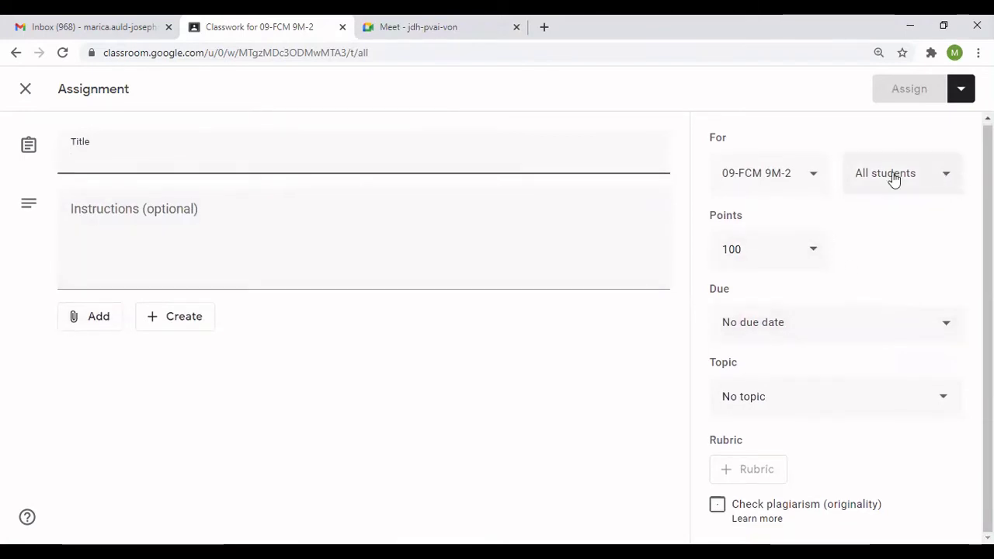
Add the 07-FCM 7-L class to the assignment's target classes and remove it again
left_click(815, 177)
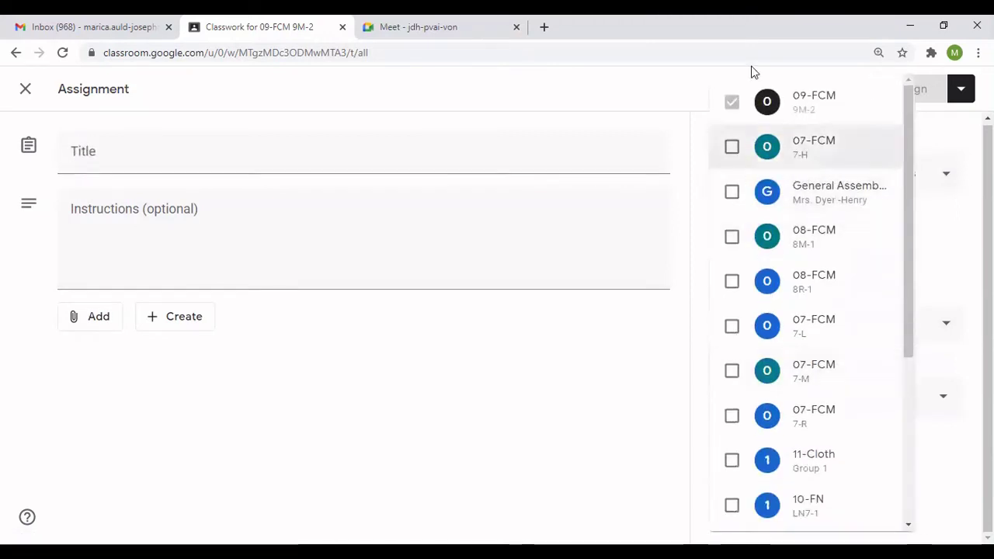
left_click(732, 329)
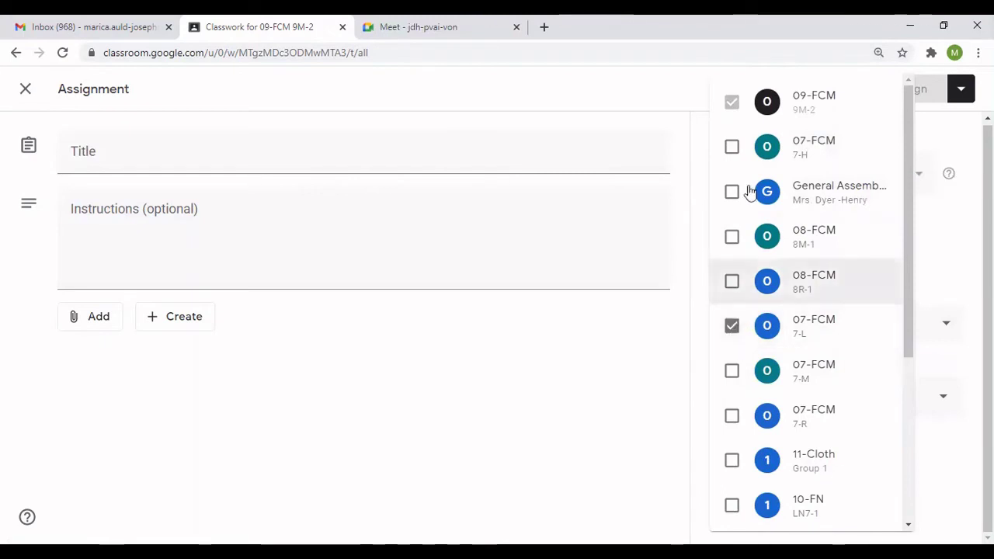
left_click(731, 329)
left_click(489, 428)
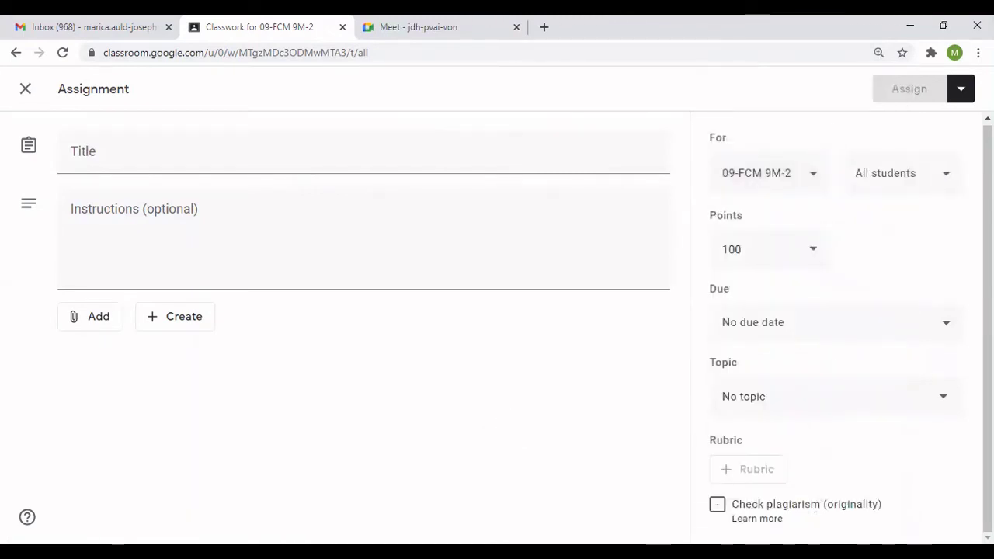
Title the assignment "h" and show its options for assigning, scheduling, saving or discarding
left_click(111, 157)
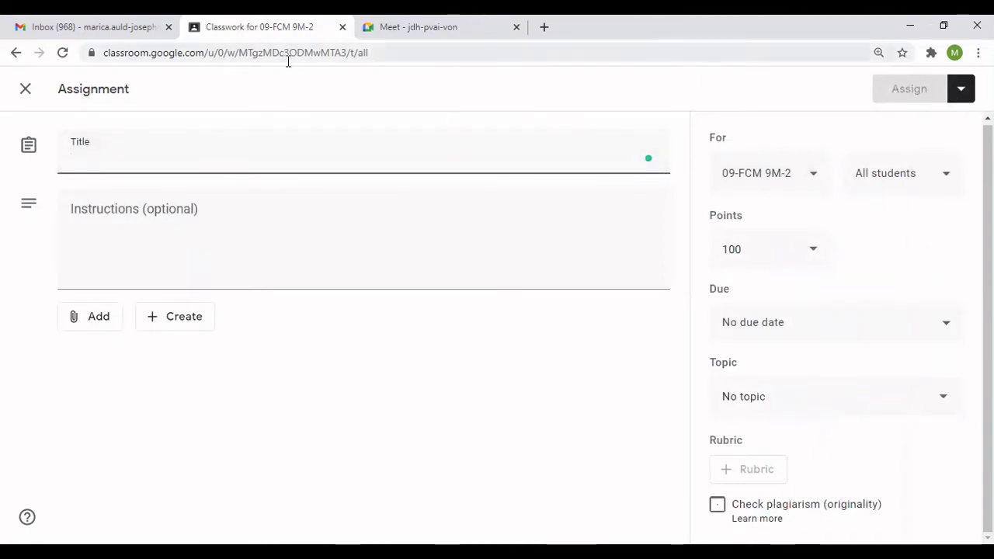
type("h")
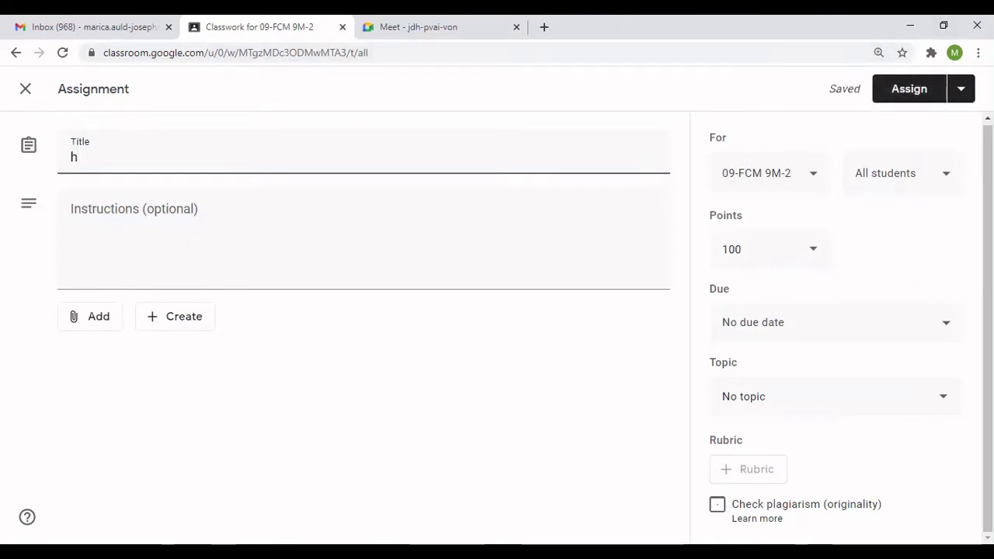
left_click(962, 92)
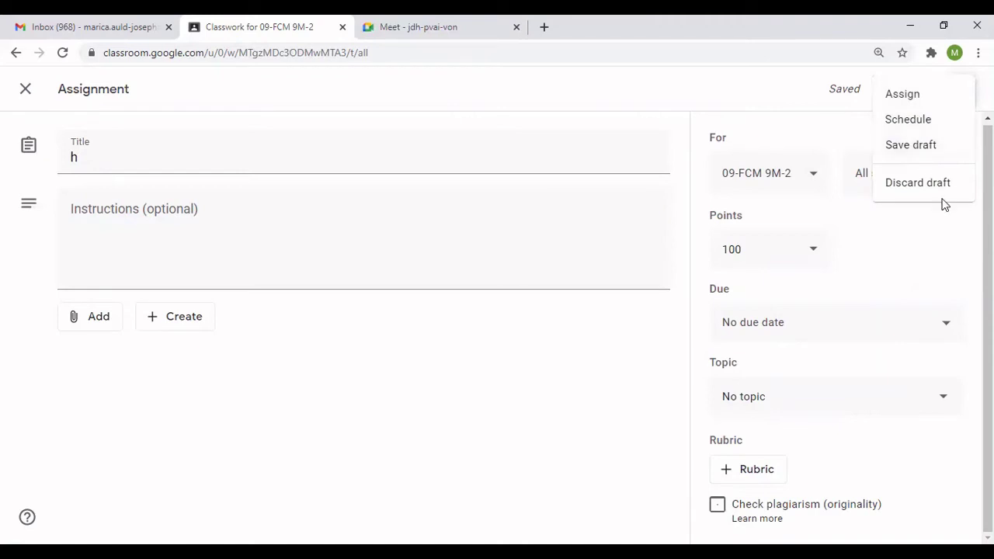
Clear the assignment's title and close the assignment form
left_click(97, 159)
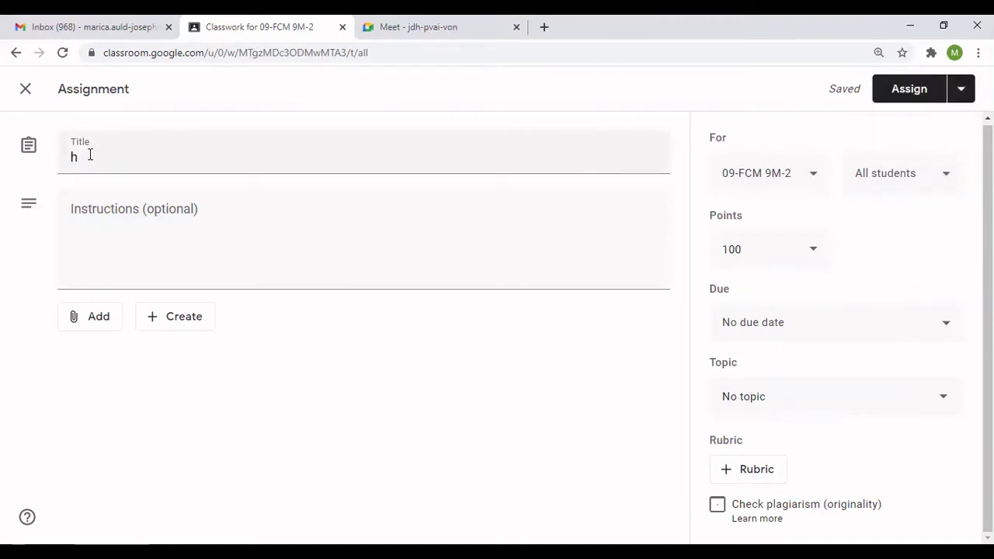
left_click(90, 155)
key("BackSpace")
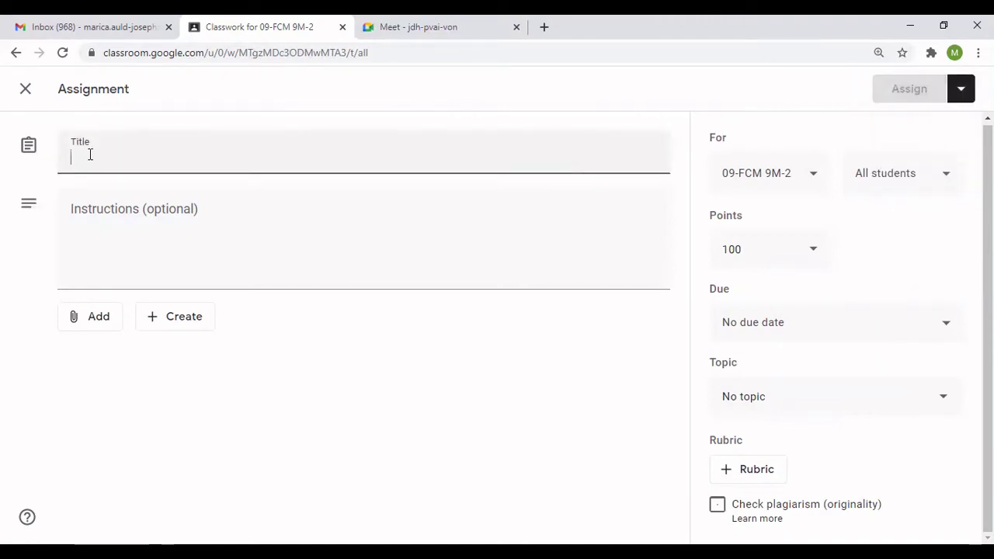
left_click(24, 90)
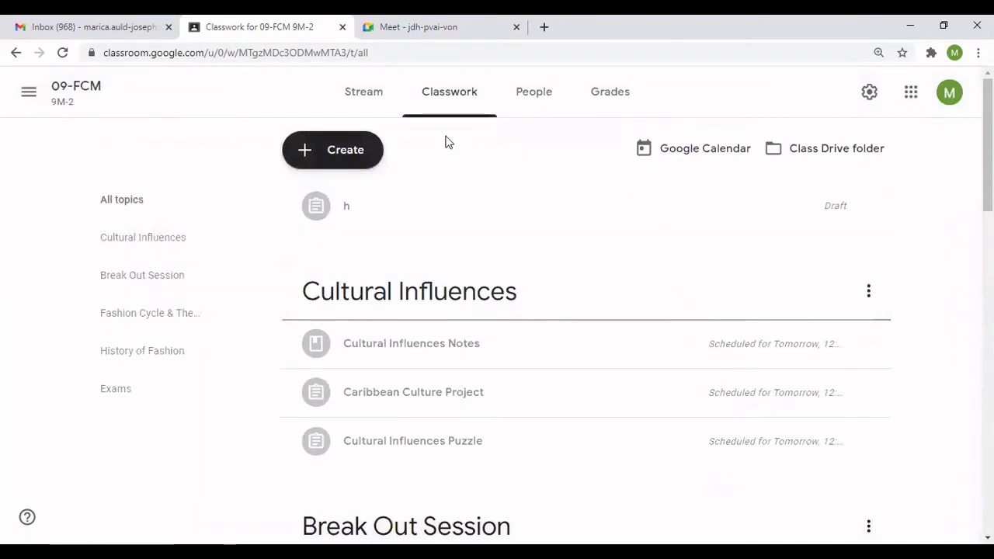
Delete the draft assignment "h" from the classwork list
left_click(868, 206)
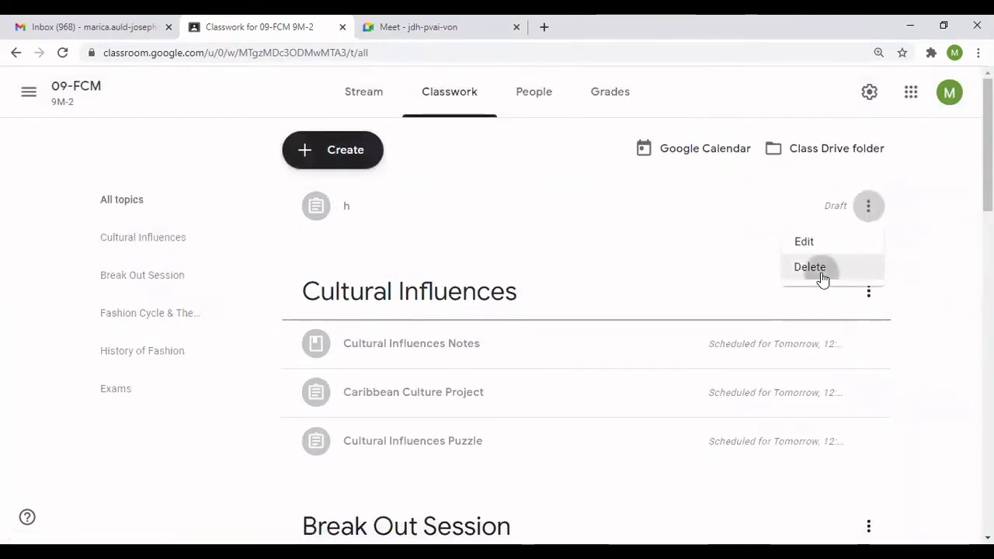
left_click(812, 267)
left_click(547, 334)
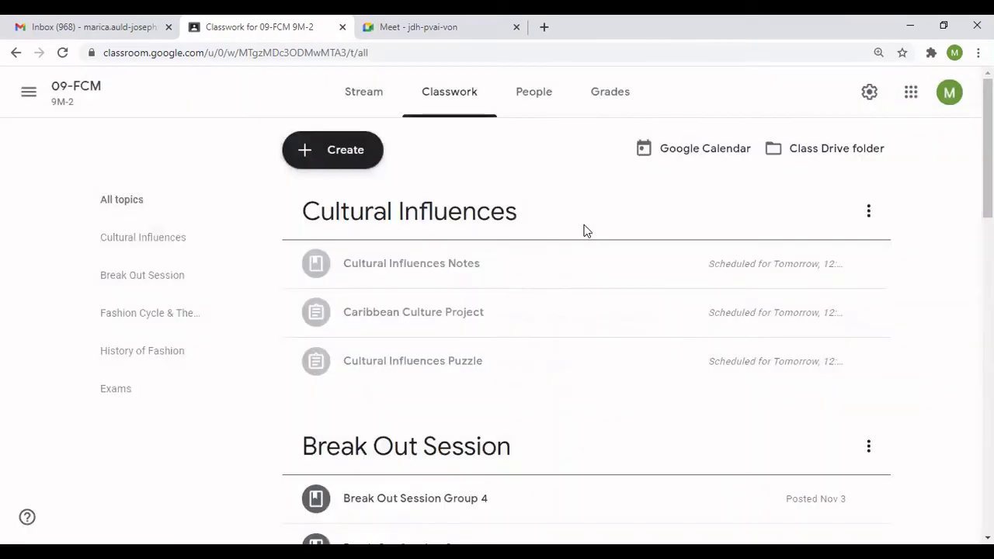
Show the types of classwork that can be created, and review the class's teachers and students under People
left_click(337, 151)
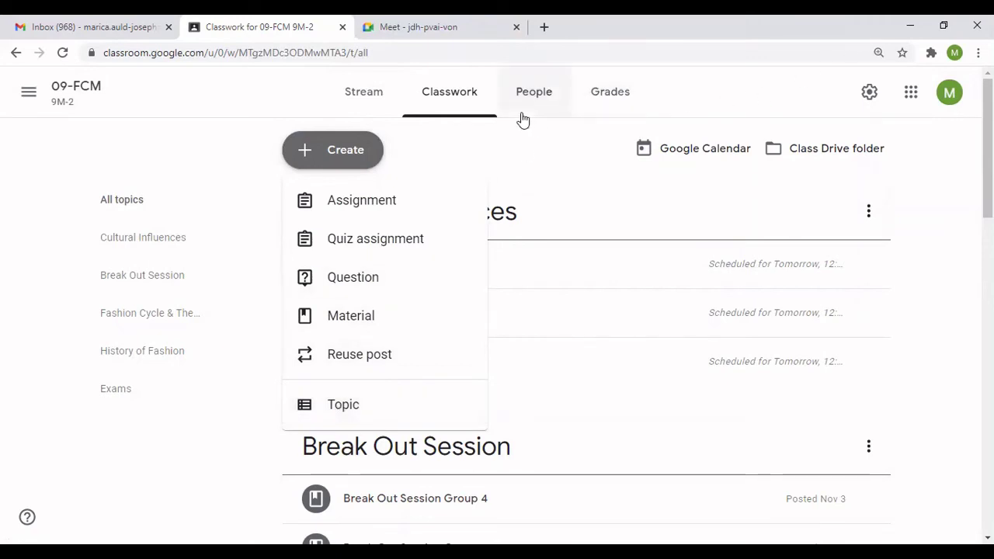
left_click(541, 97)
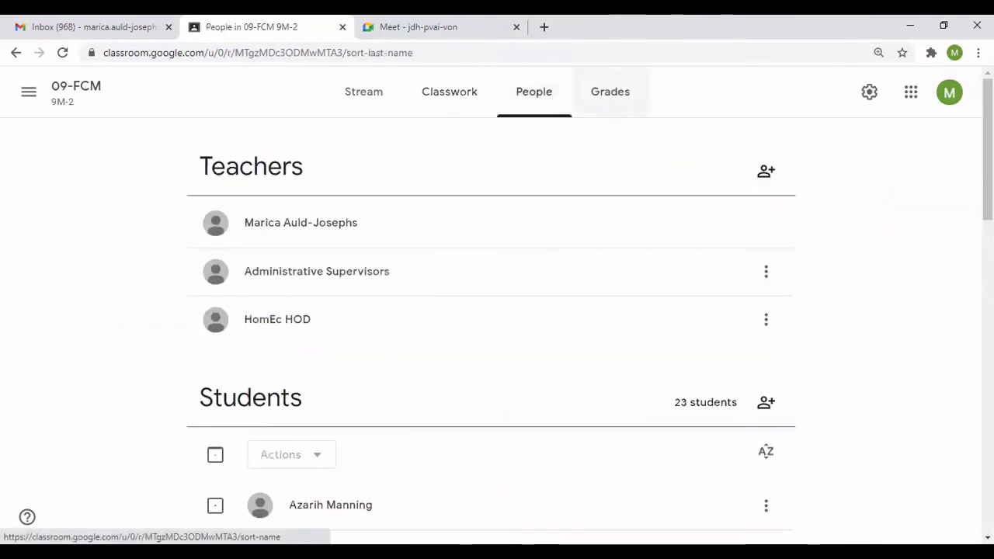
scroll(478, 303, "down", 5)
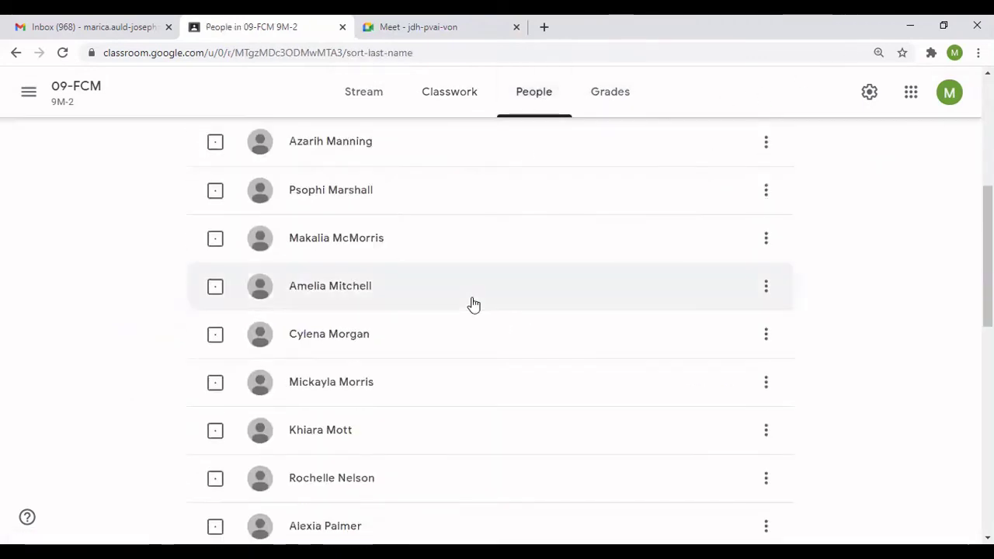
scroll(473, 303, "down", 10)
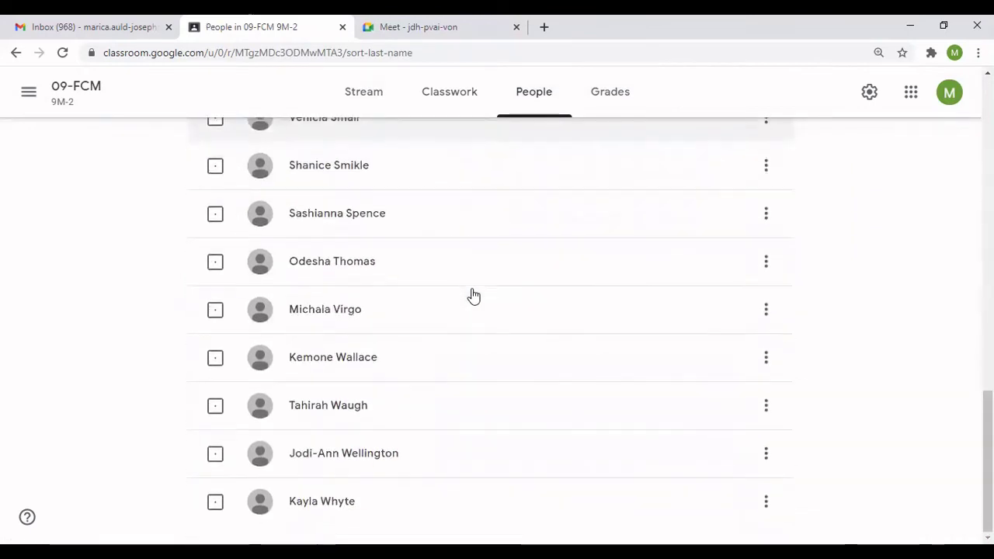
scroll(474, 296, "up", 15)
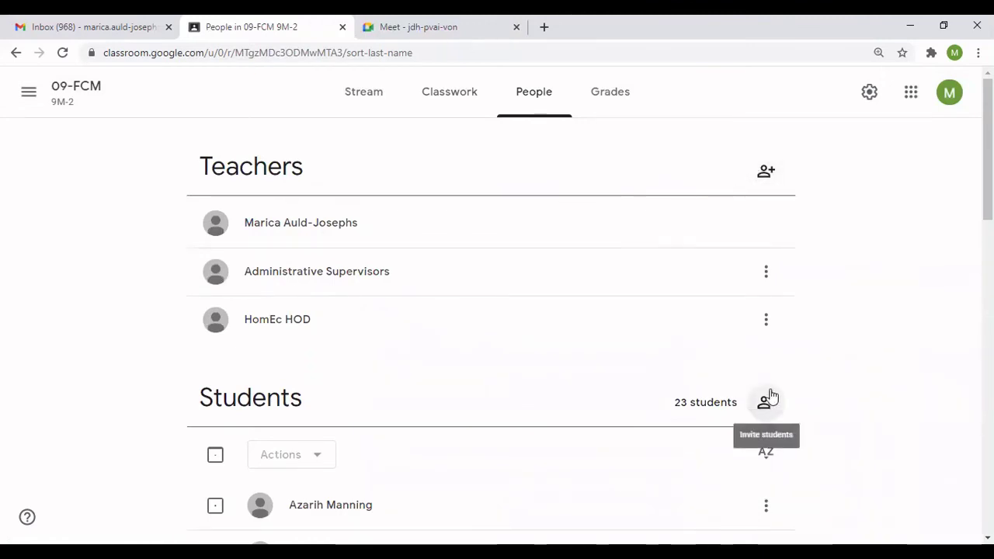
Open the class's Grades and examine the students' marks for each assignment
left_click(599, 99)
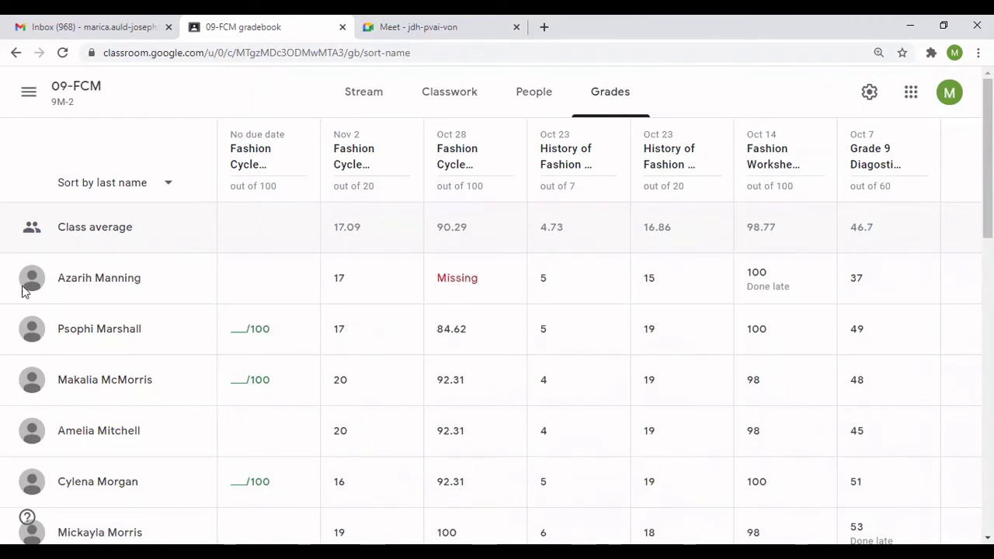
scroll(461, 291, "down", 9)
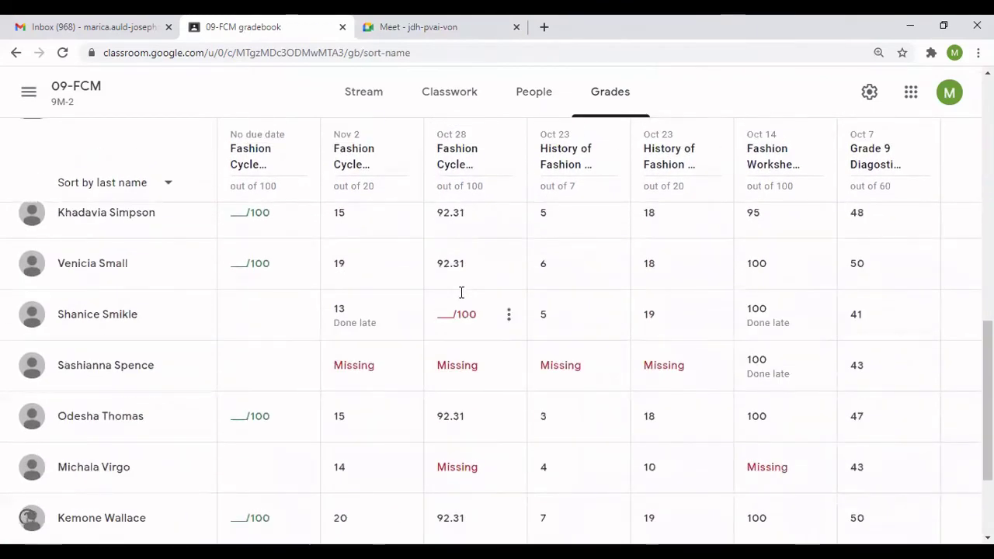
scroll(644, 376, "up", 10)
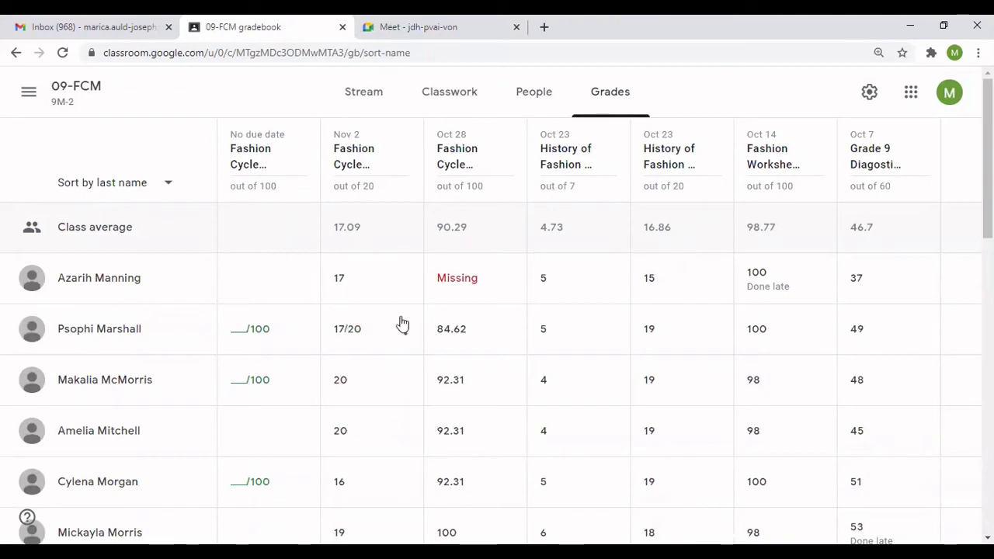
scroll(743, 307, "down", 5)
scroll(230, 243, "up", 5)
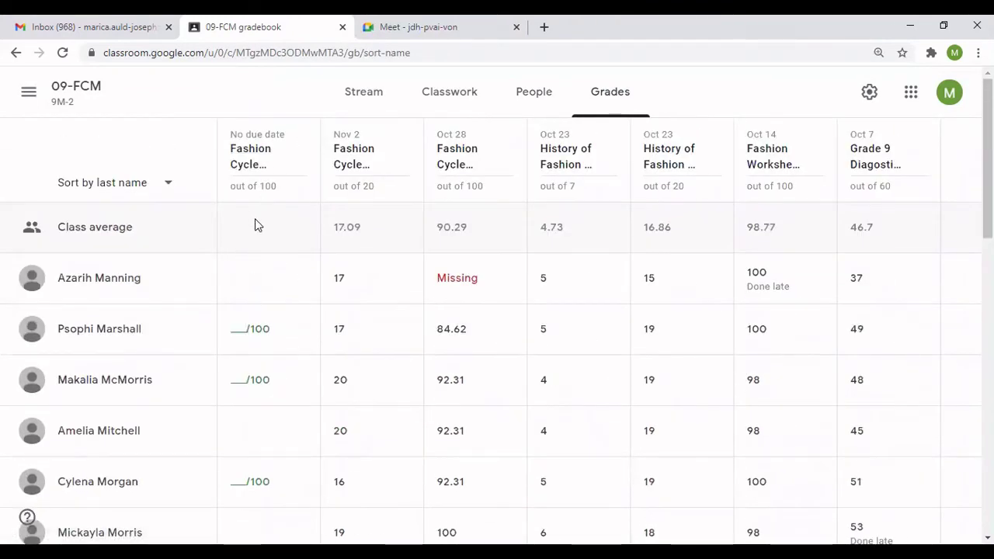
scroll(260, 274, "down", 2)
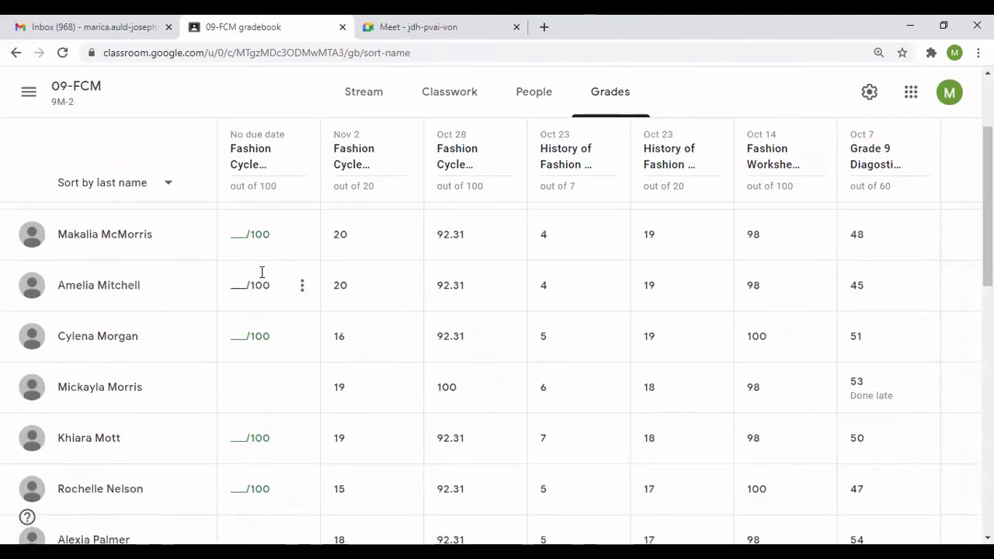
Examine the remaining students' marks and missing work through the end of the gradebook, and return to the class average
scroll(262, 271, "down", 9)
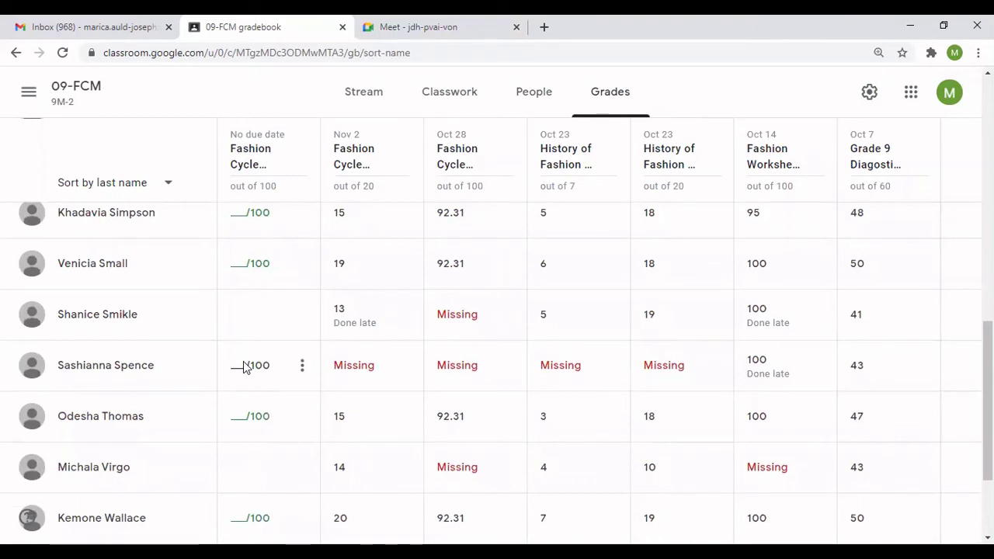
scroll(396, 286, "up", 3)
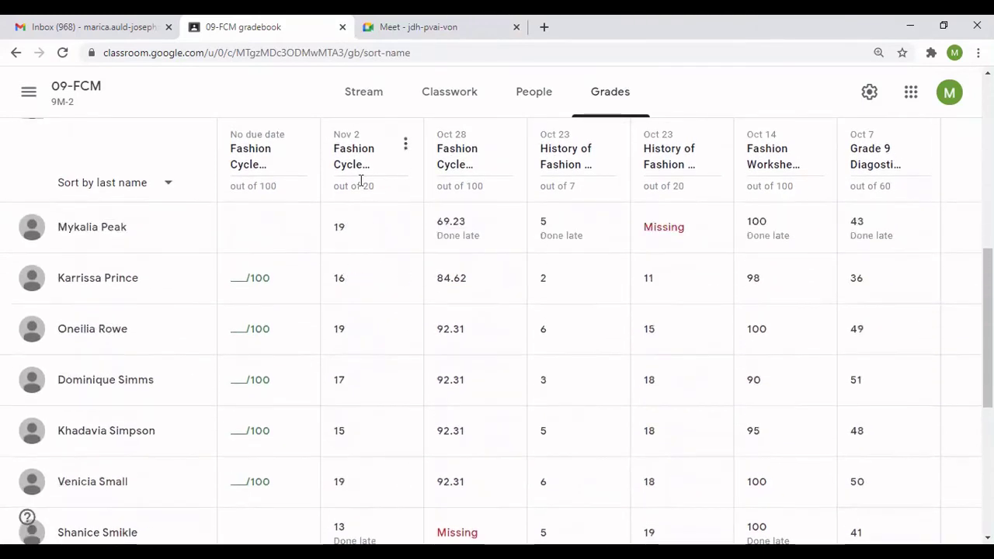
scroll(690, 357, "down", 5)
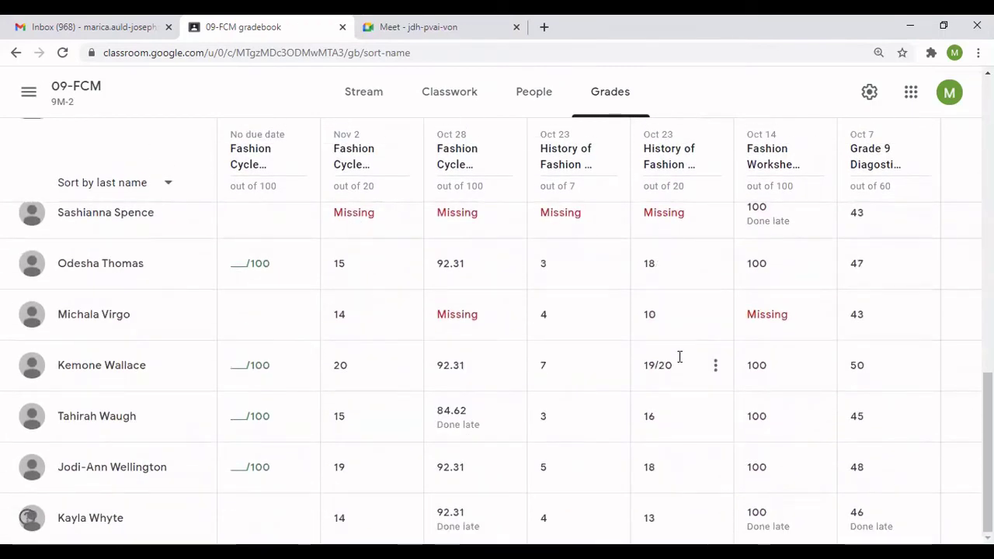
scroll(667, 350, "up", 10)
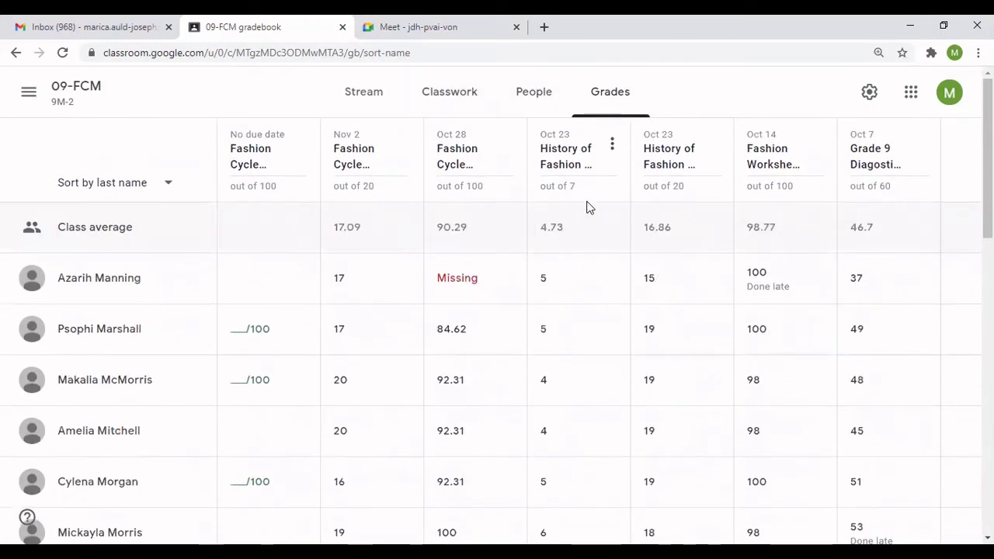
Open the class settings, review the class details and the general options for invite codes and stream, and close them
left_click(871, 93)
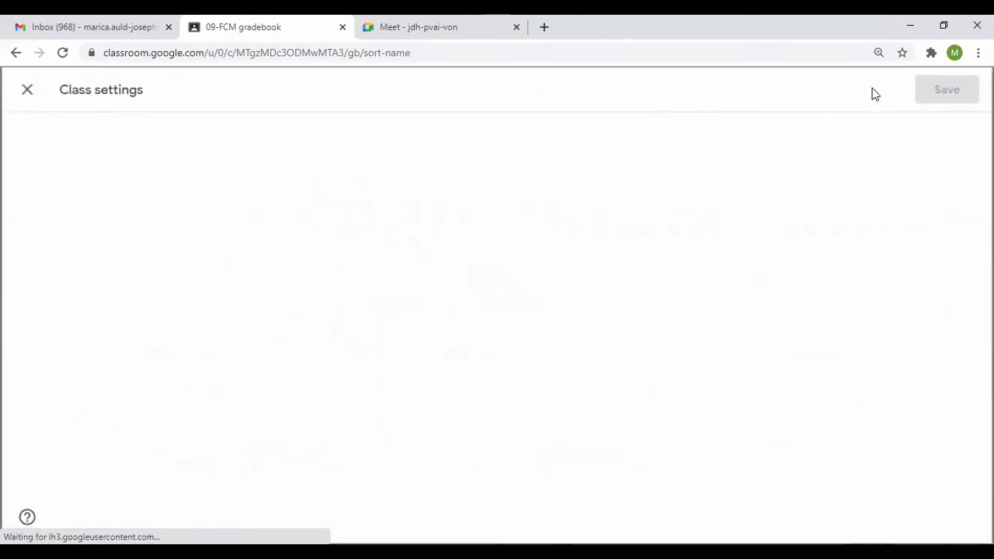
scroll(532, 349, "down", 5)
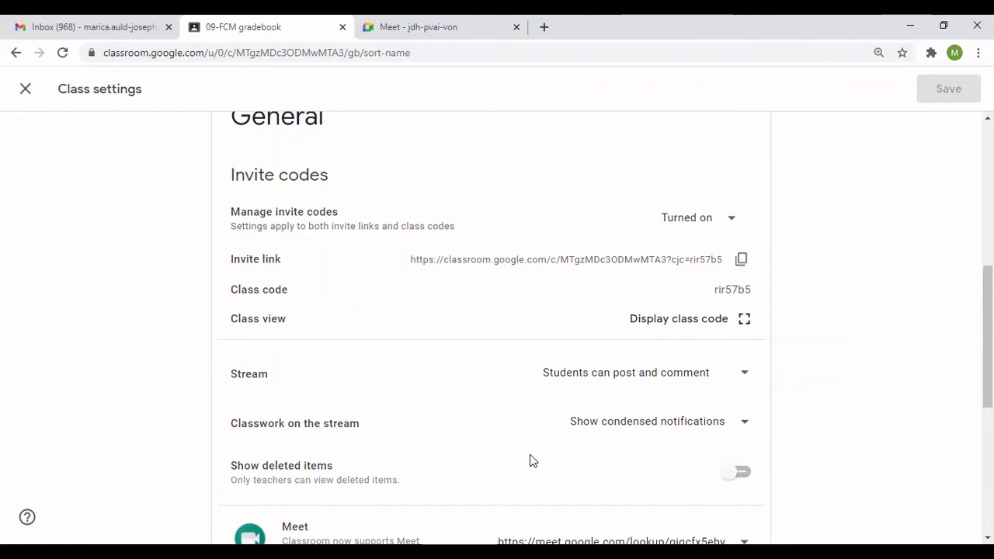
scroll(528, 462, "up", 5)
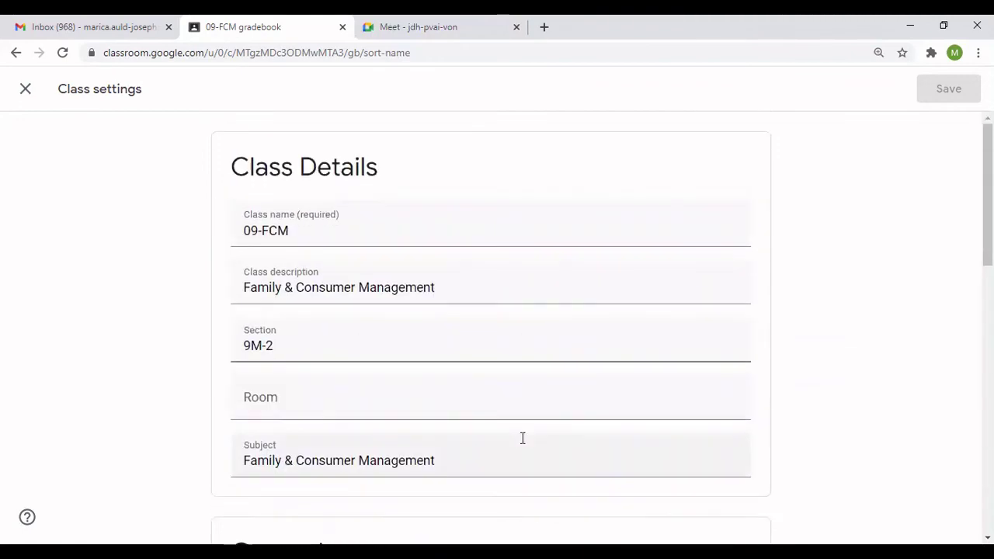
left_click(25, 90)
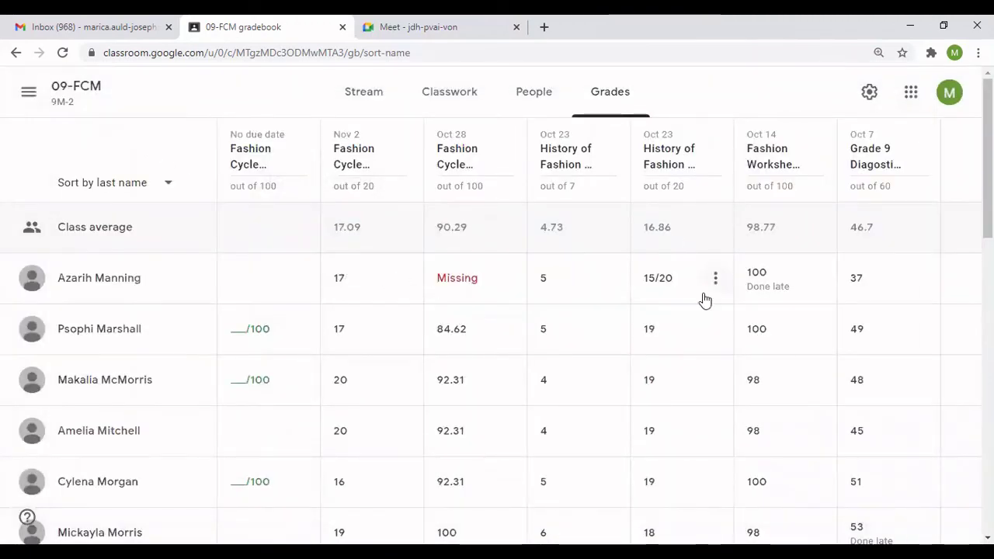
Show the Google apps available from Classroom, look through the whole set, and close it
left_click(911, 93)
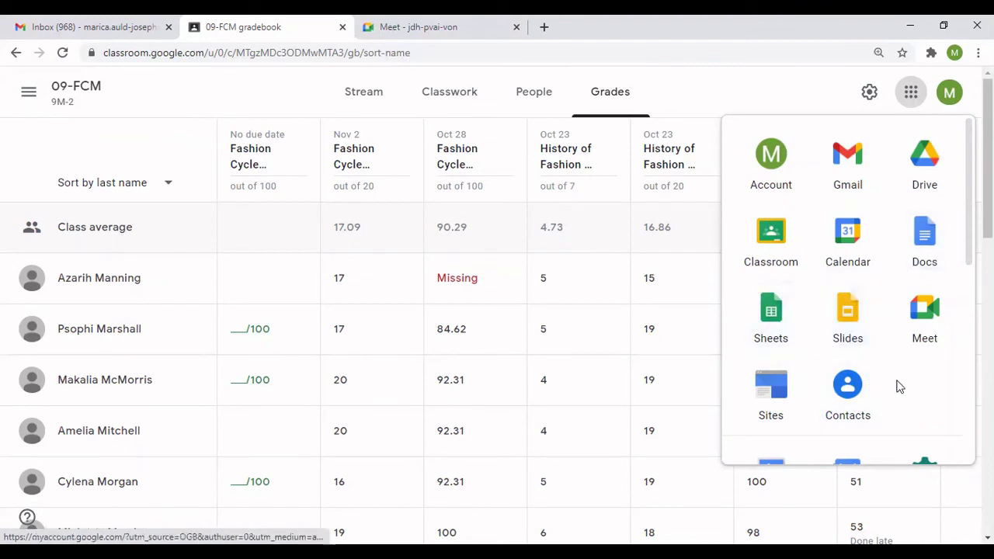
scroll(896, 382, "down", 3)
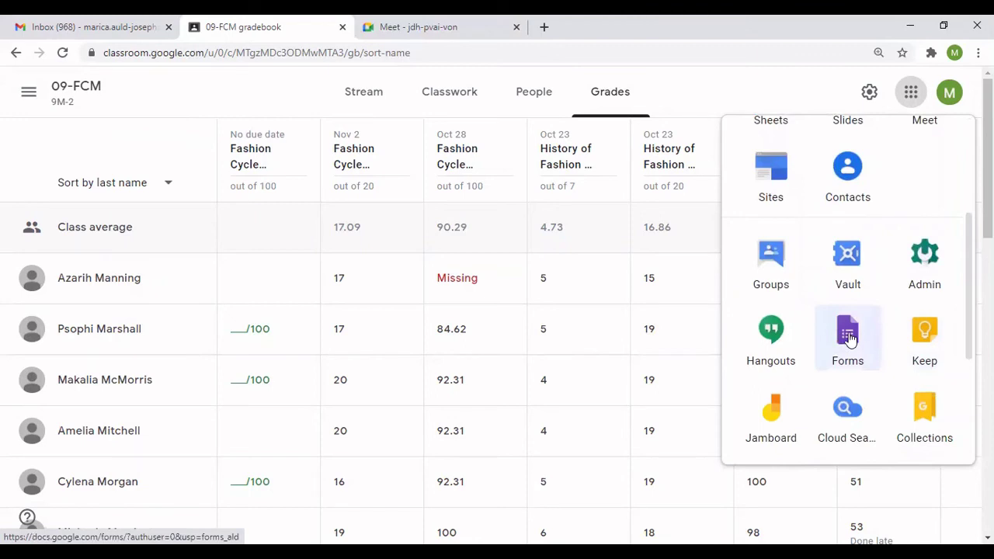
scroll(851, 338, "up", 3)
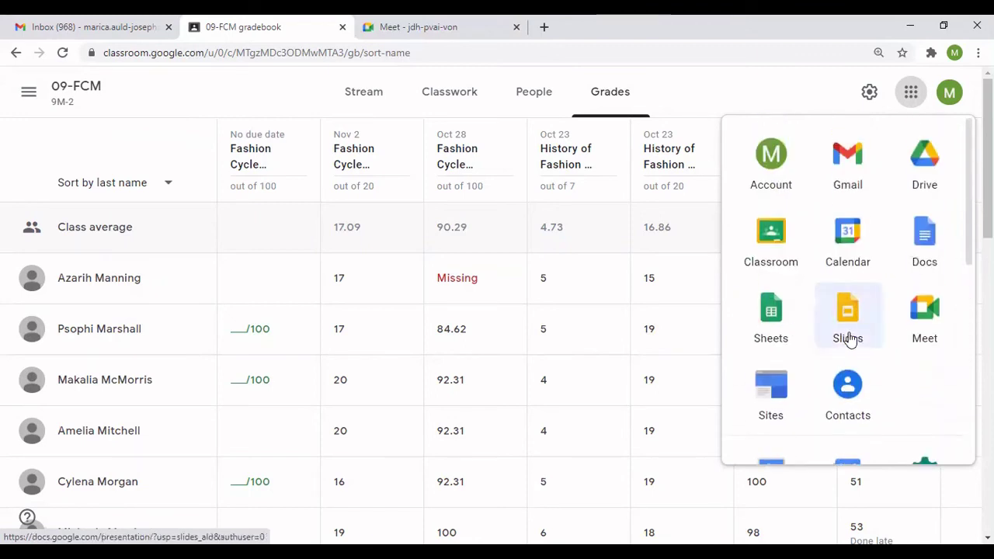
left_click(719, 66)
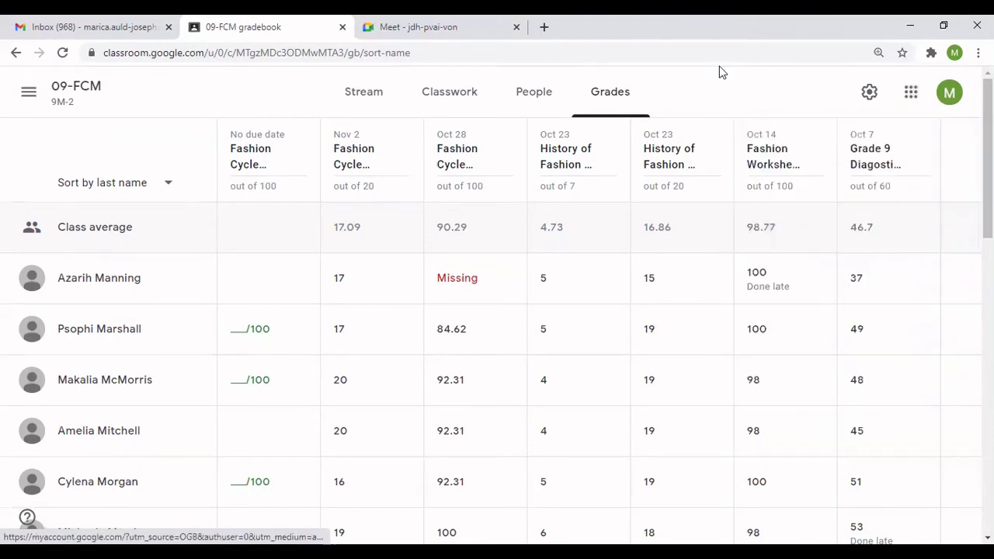
Go to the Classes overview and look through all the class cards with their upcoming due work
left_click(28, 92)
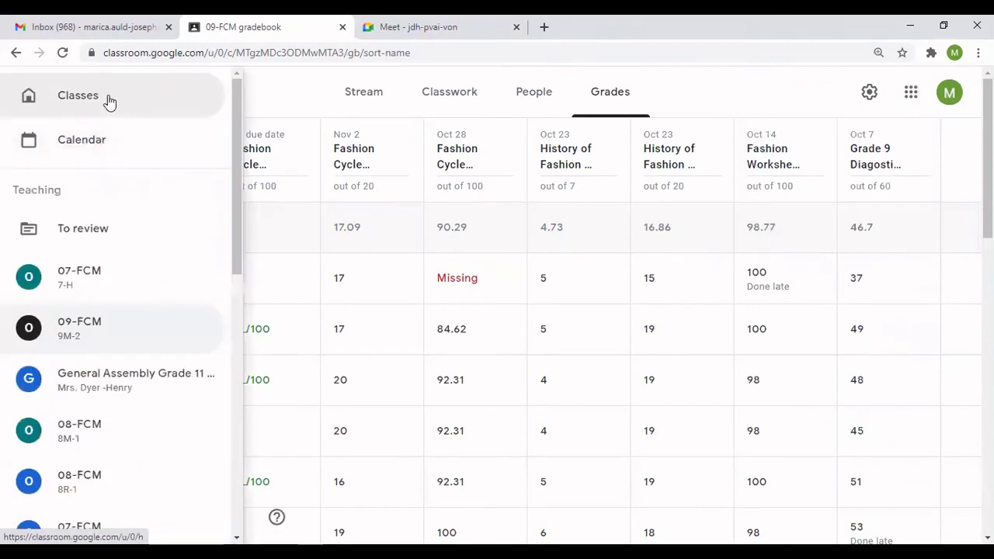
left_click(272, 92)
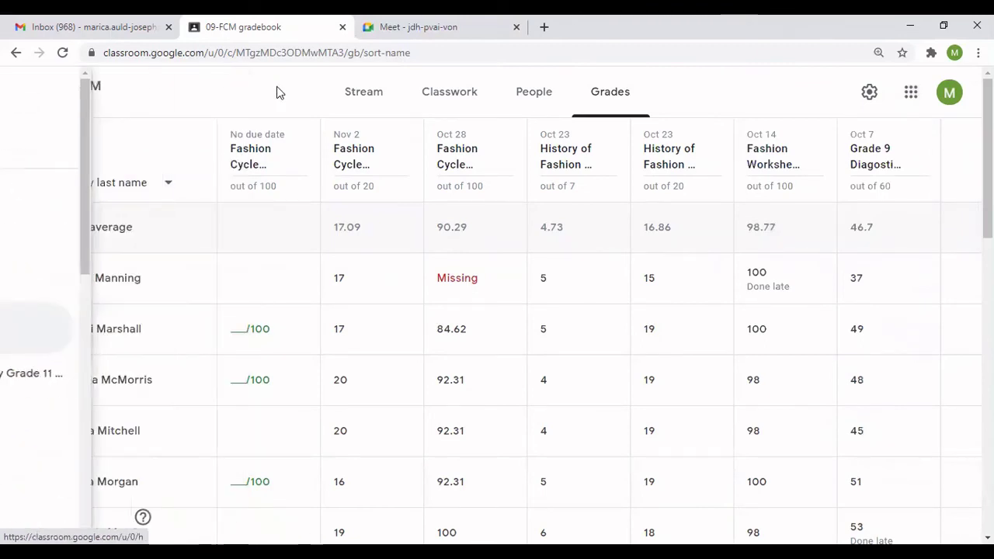
left_click(28, 96)
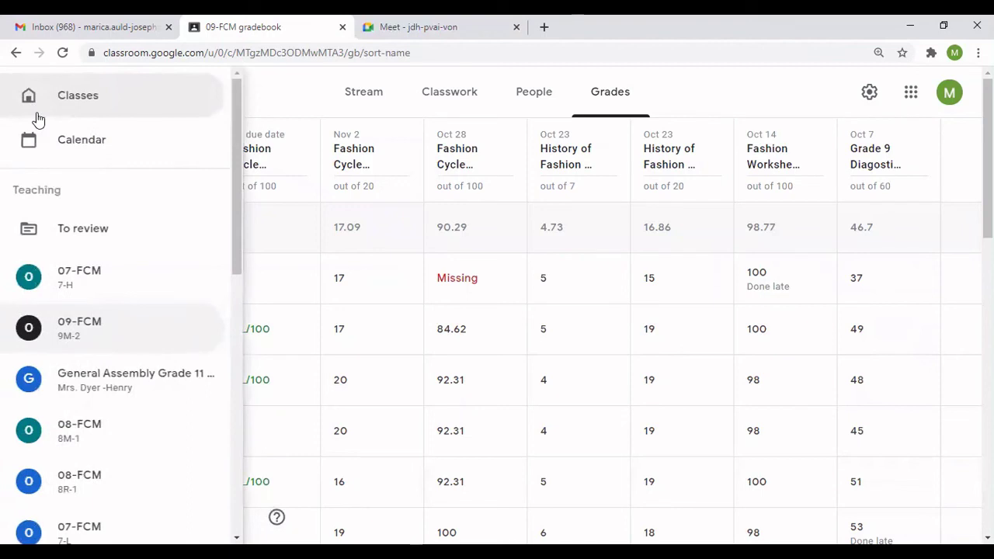
left_click(36, 118)
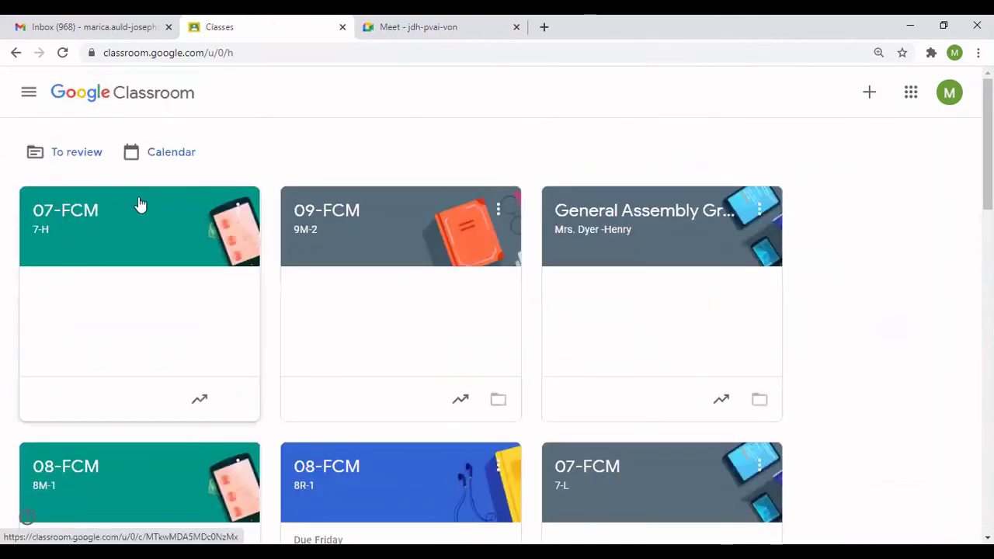
left_click(30, 97)
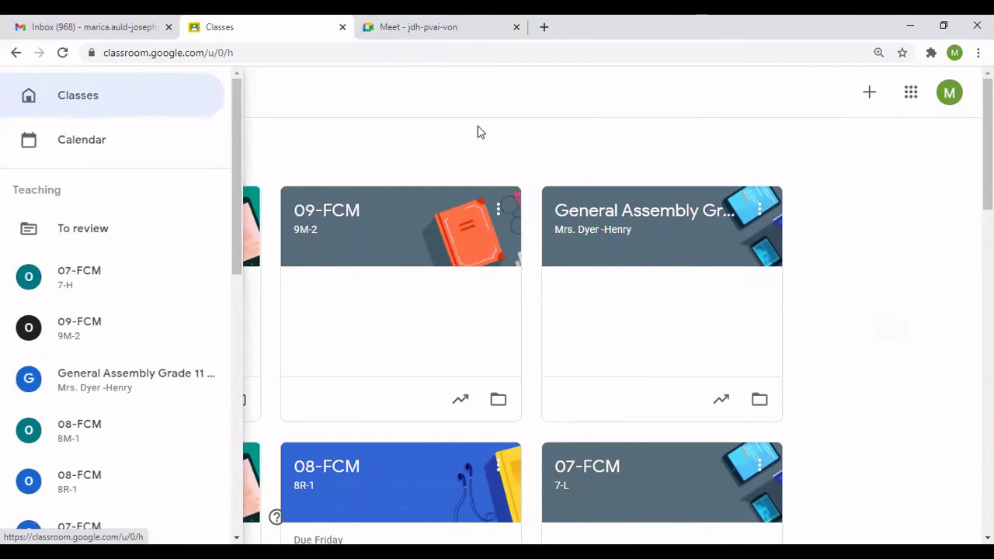
left_click(461, 89)
scroll(103, 272, "down", 5)
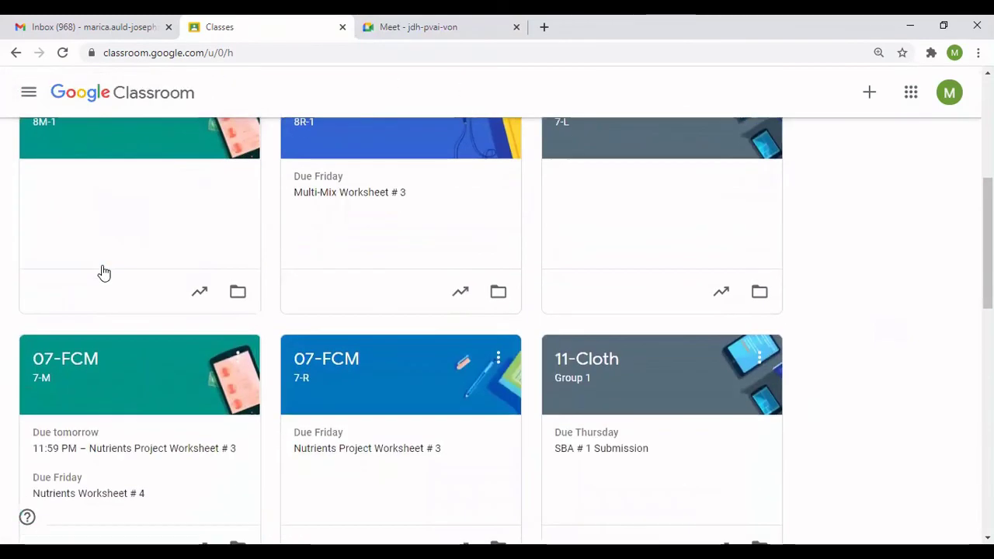
scroll(103, 273, "down", 10)
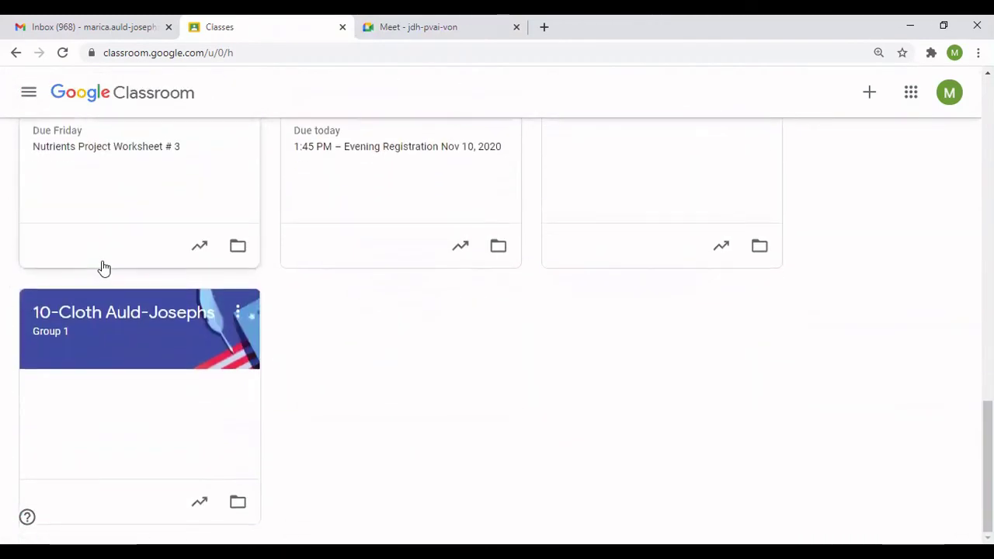
scroll(103, 268, "up", 15)
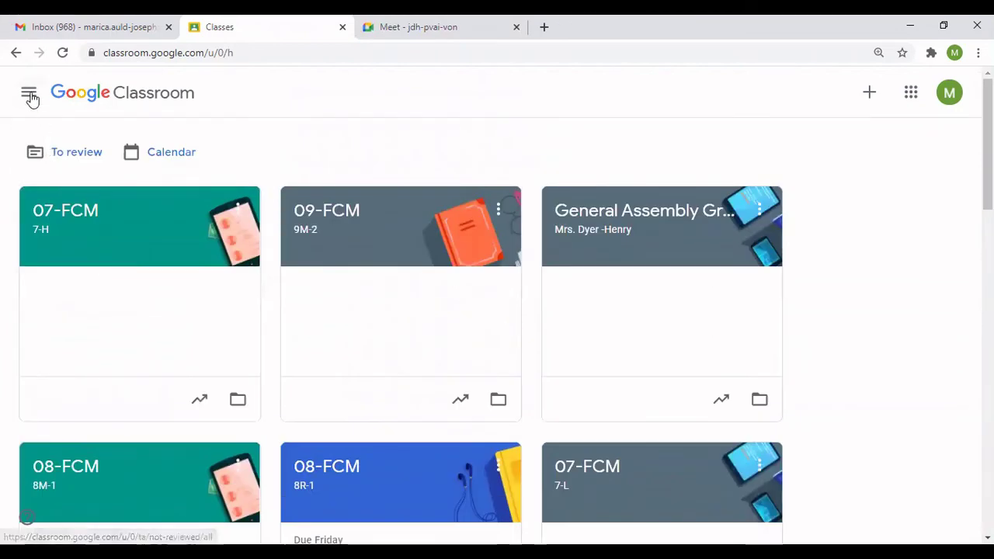
Open the To review page for all classes and examine the turned-in, assigned and graded counts of the work in progress
left_click(30, 95)
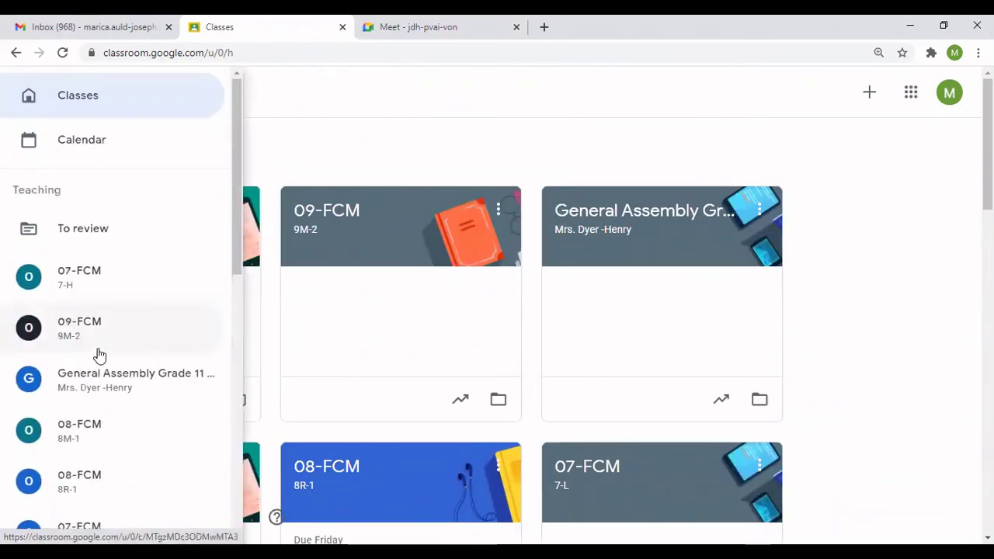
left_click(72, 230)
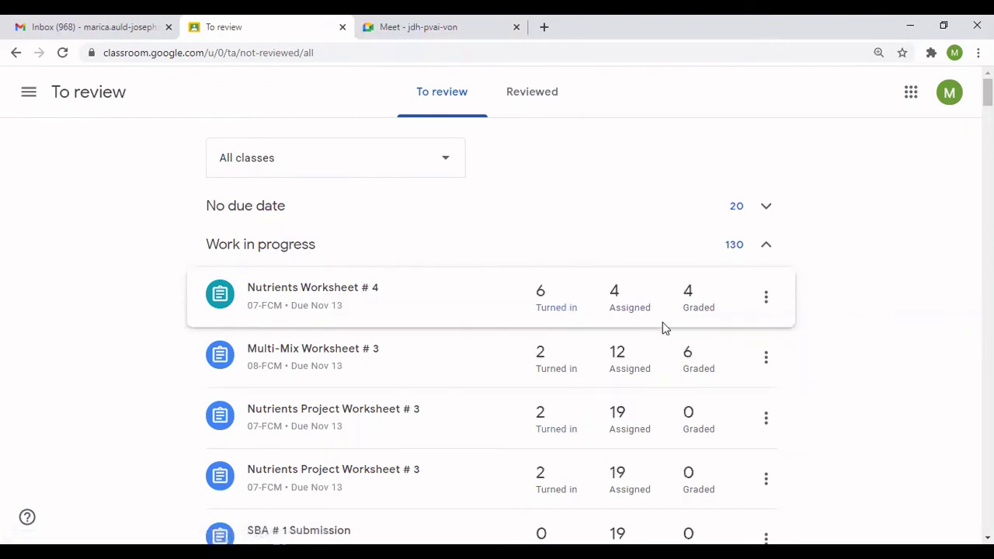
scroll(662, 330, "down", 5)
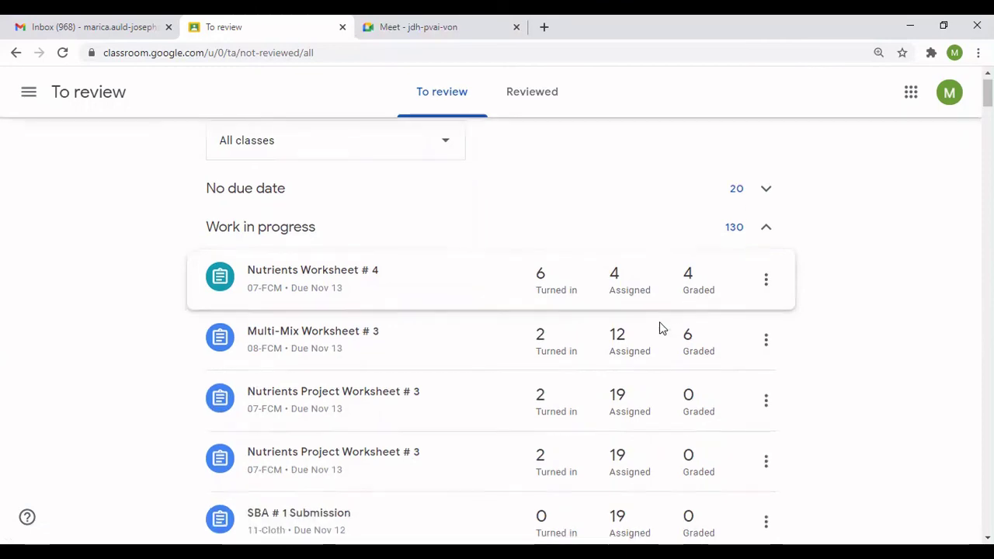
scroll(660, 331, "down", 7)
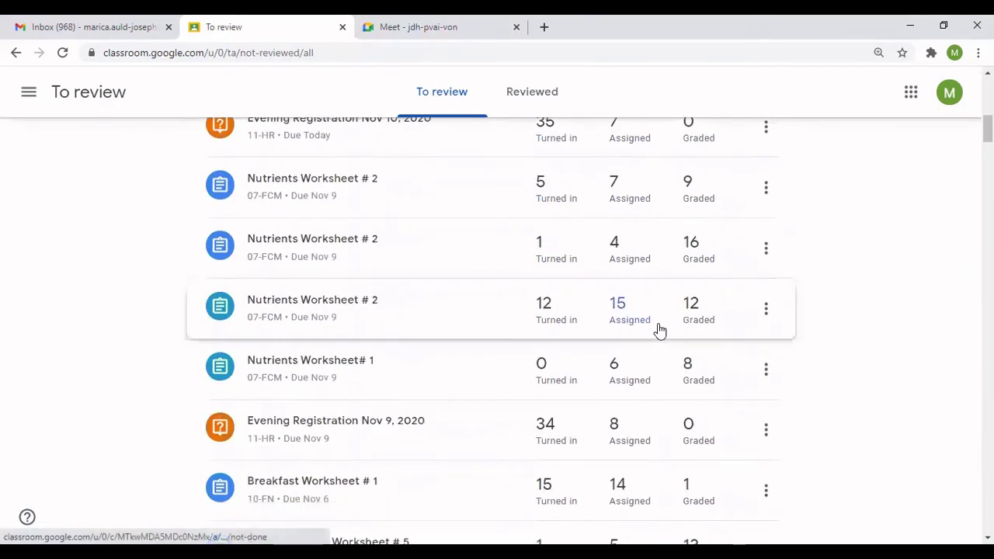
scroll(659, 331, "down", 8)
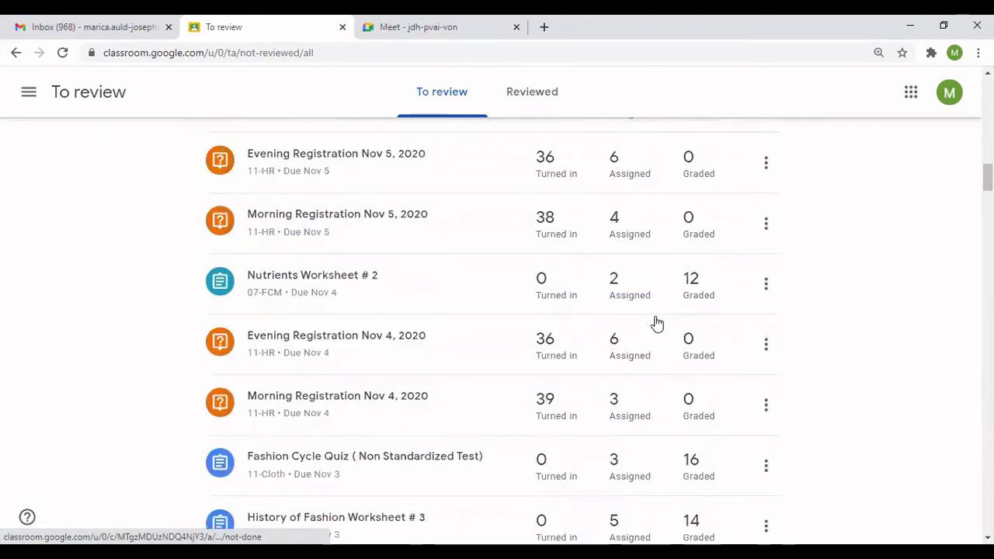
scroll(656, 322, "down", 5)
scroll(656, 322, "up", 20)
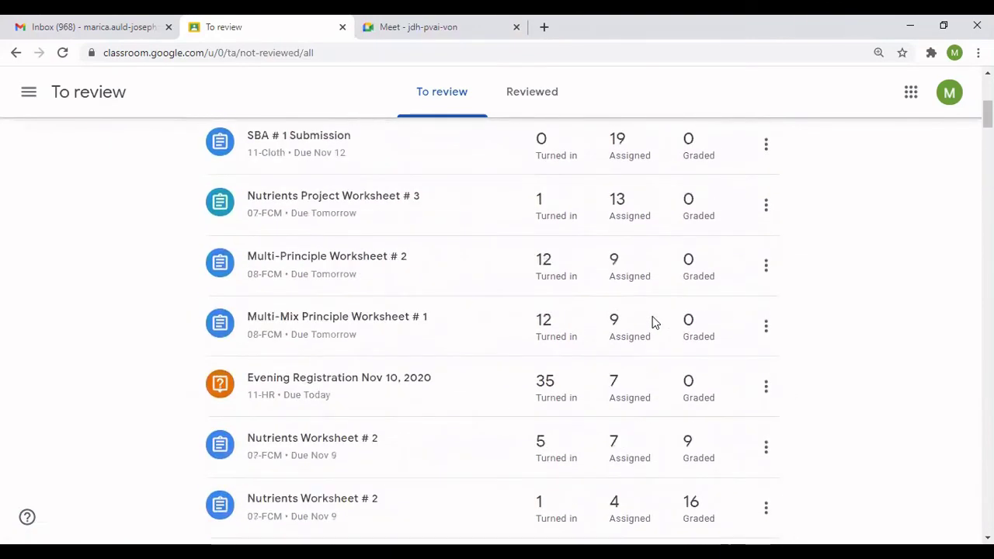
Look through the complete list of classes in Classroom's main navigation
left_click(30, 98)
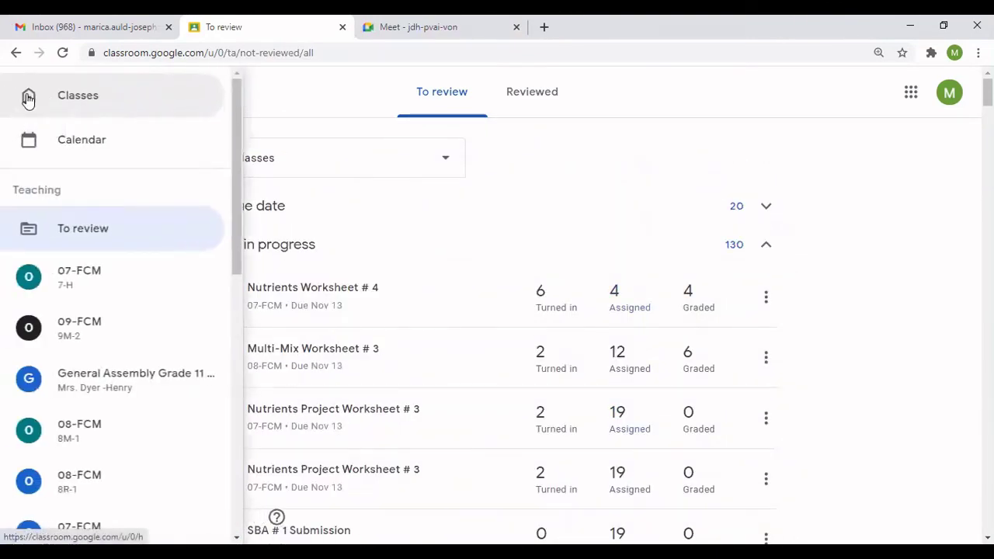
scroll(96, 256, "down", 6)
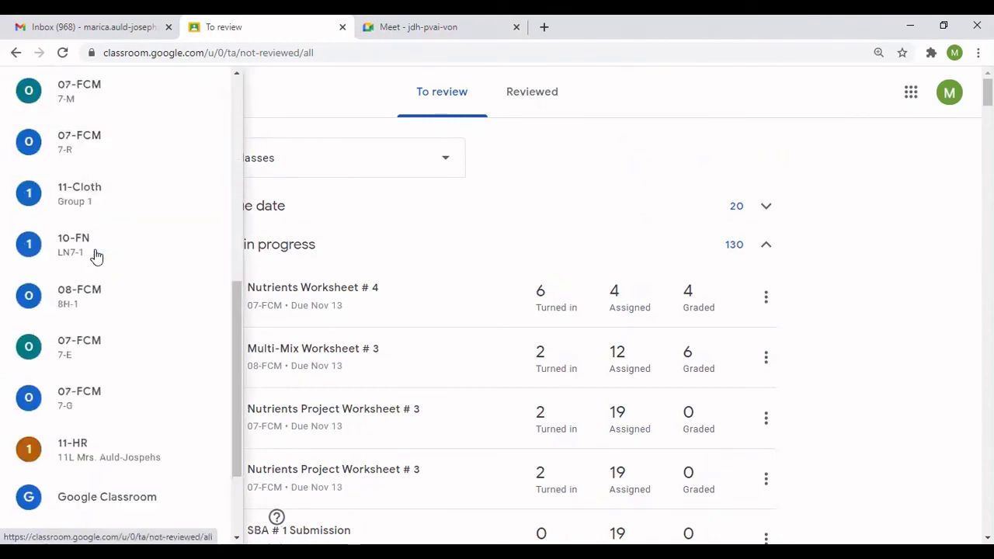
scroll(96, 256, "down", 3)
scroll(95, 257, "up", 10)
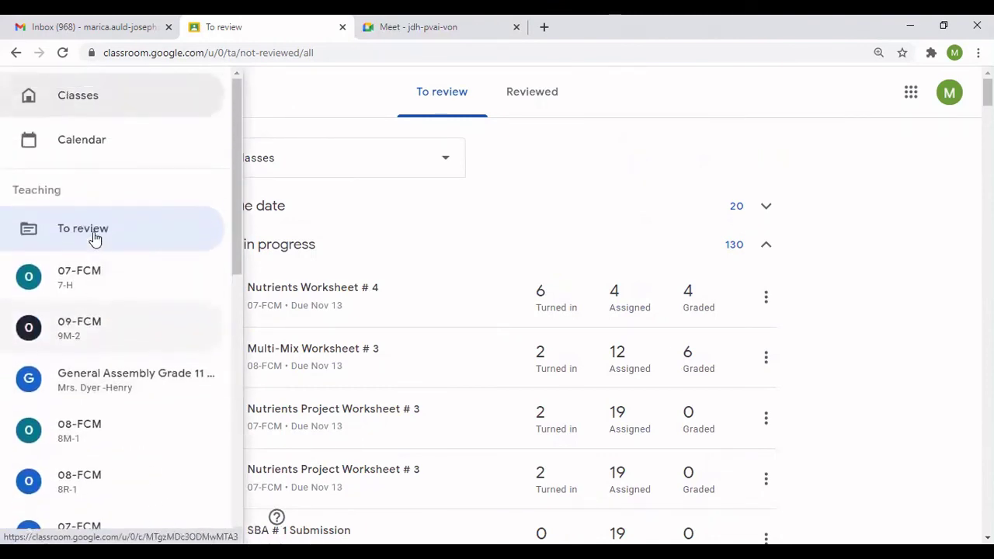
Open the Calendar, examine the work due in all classes for Nov 8 - Nov 14, 2020, and return to the Classes overview
left_click(70, 146)
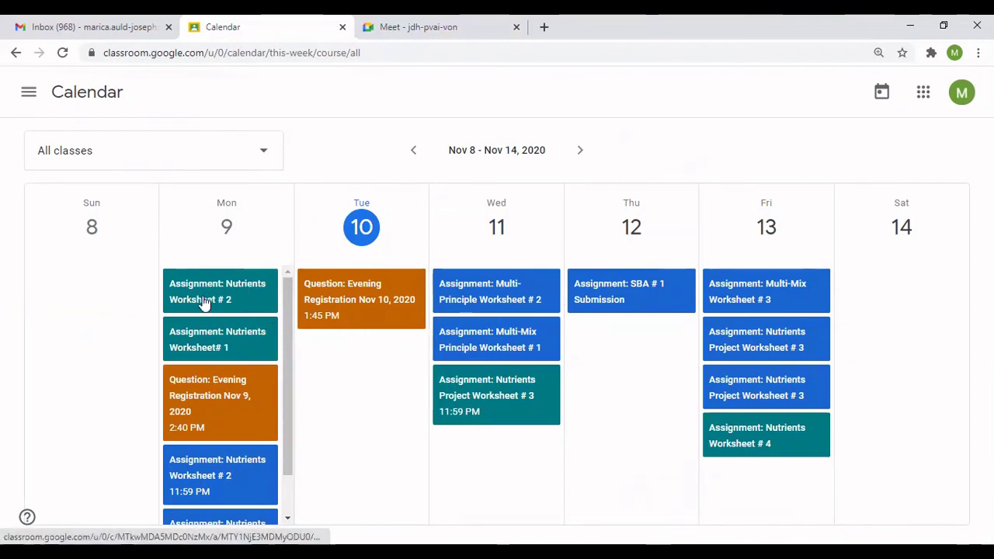
scroll(215, 443, "down", 1)
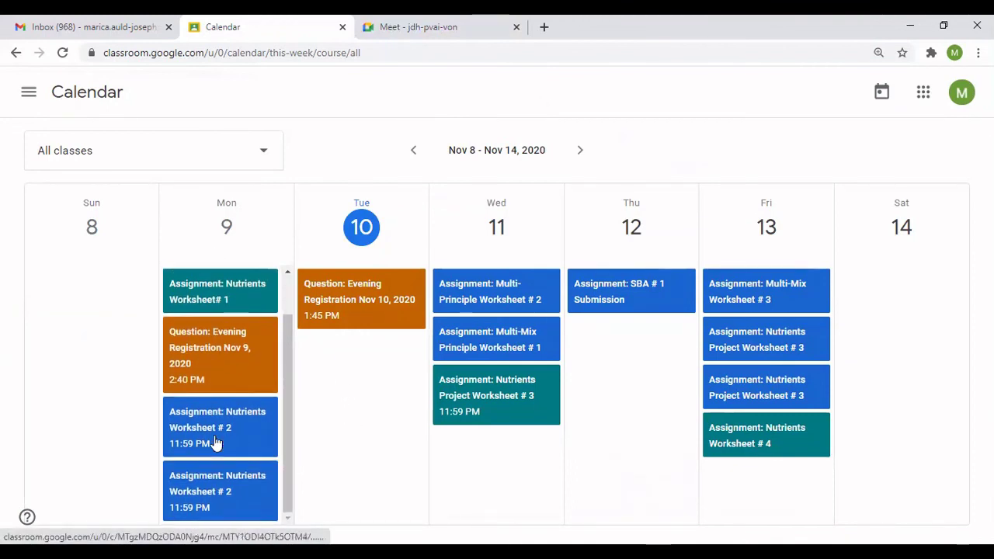
scroll(215, 435, "up", 1)
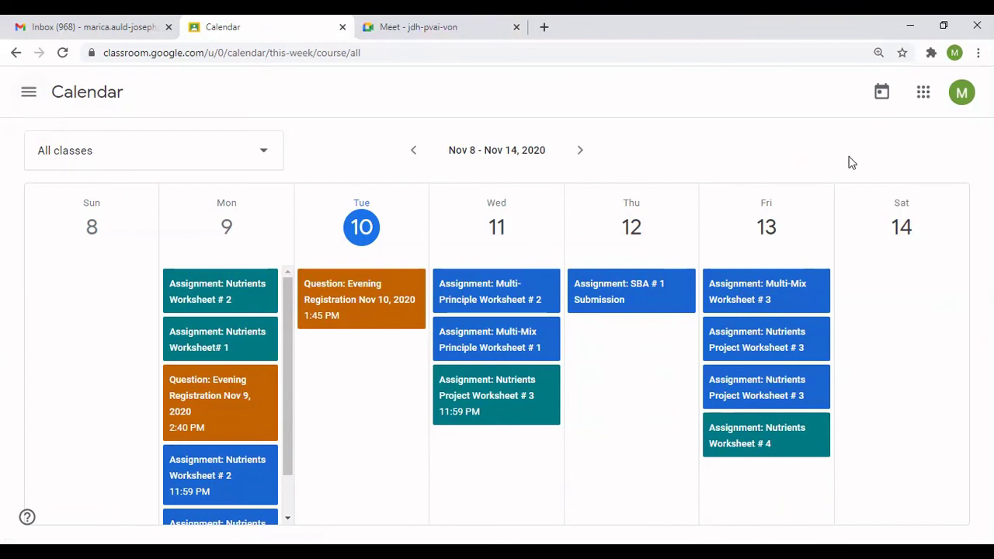
left_click(29, 92)
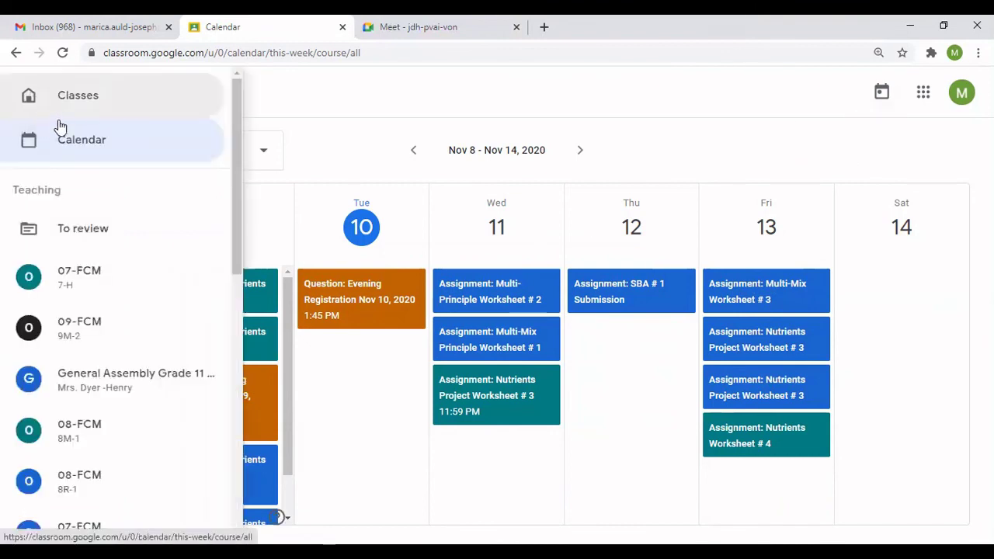
left_click(77, 98)
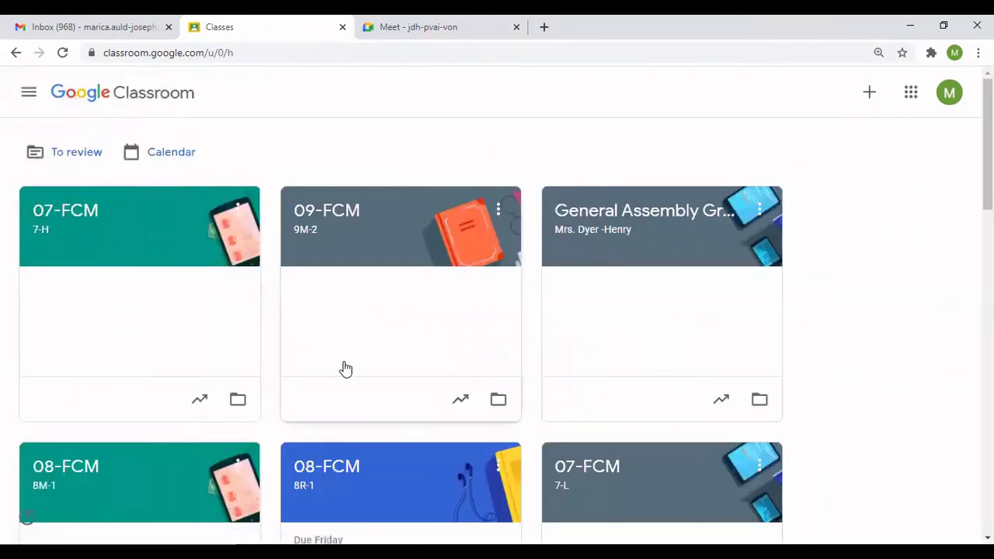